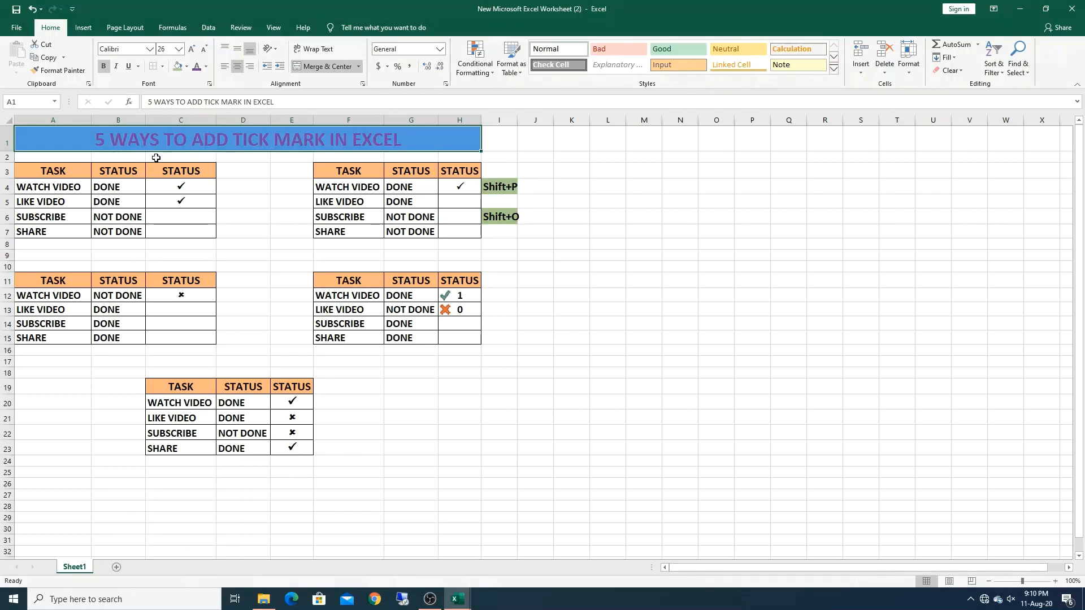
Start inserting a symbol in cell C6 beside SUBSCRIBE and choose the Wingdings font for it
left_click(74, 169)
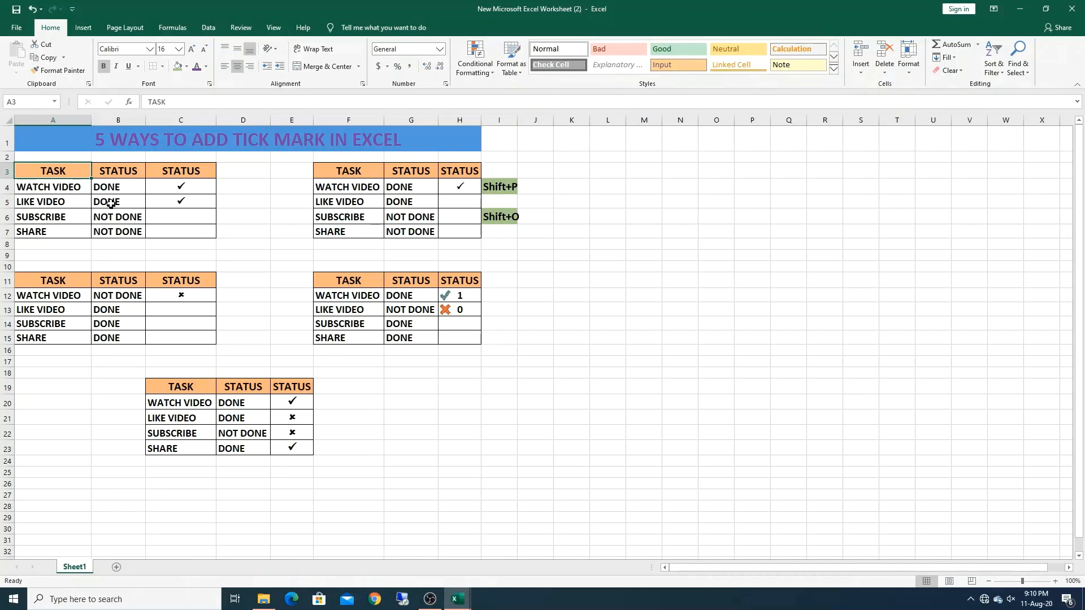
left_click(184, 217)
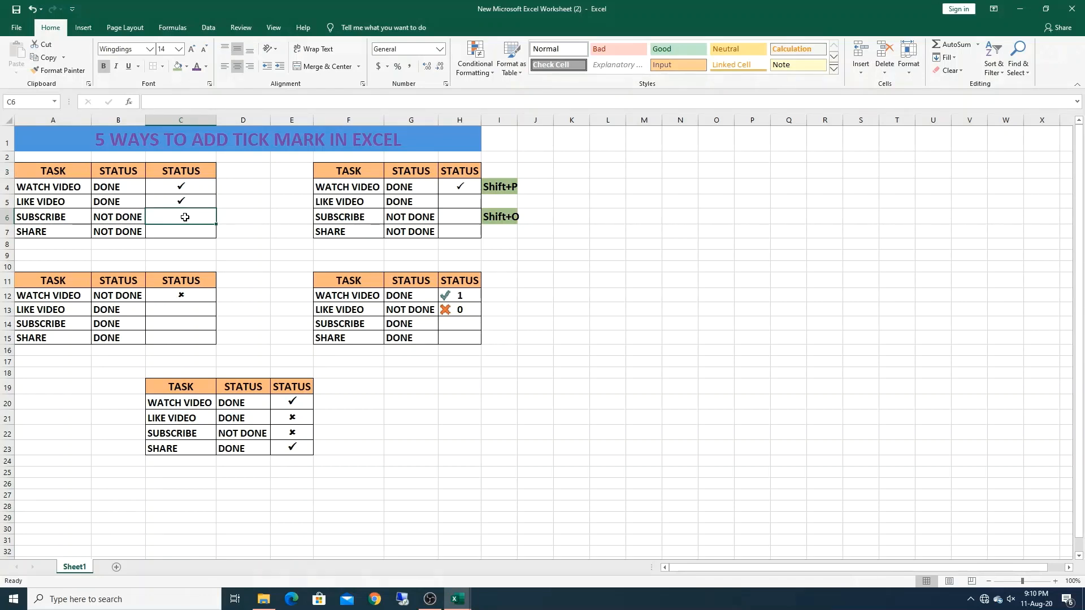
left_click(84, 29)
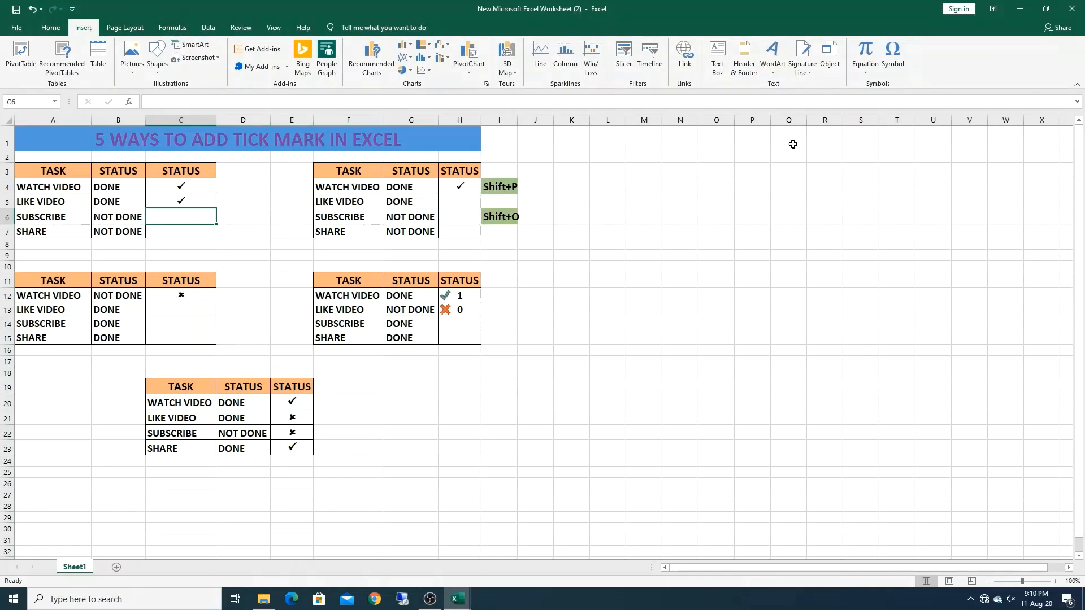
left_click(892, 54)
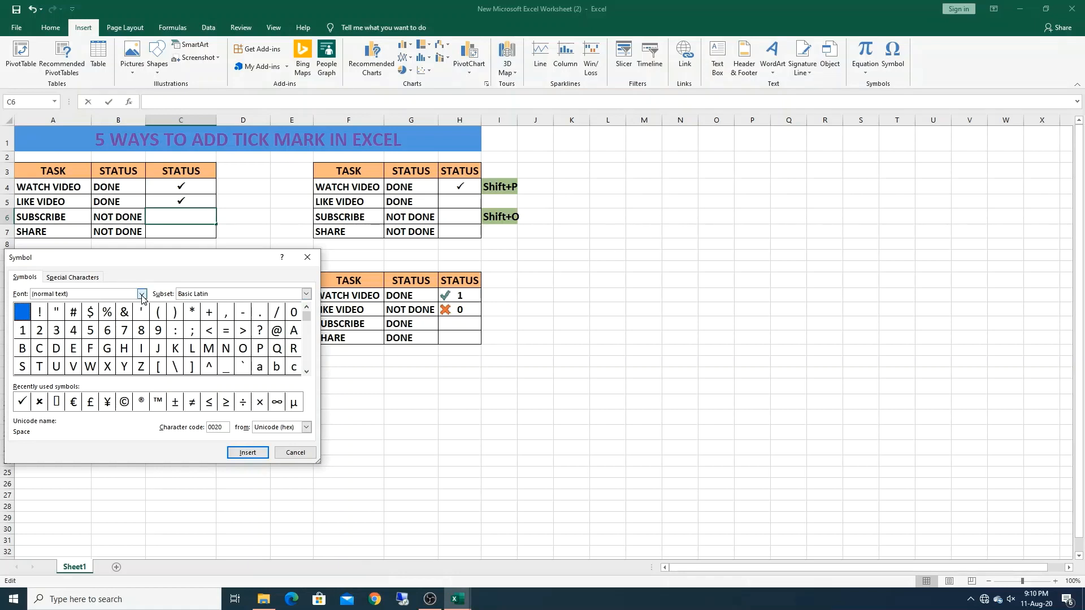
left_click(142, 295)
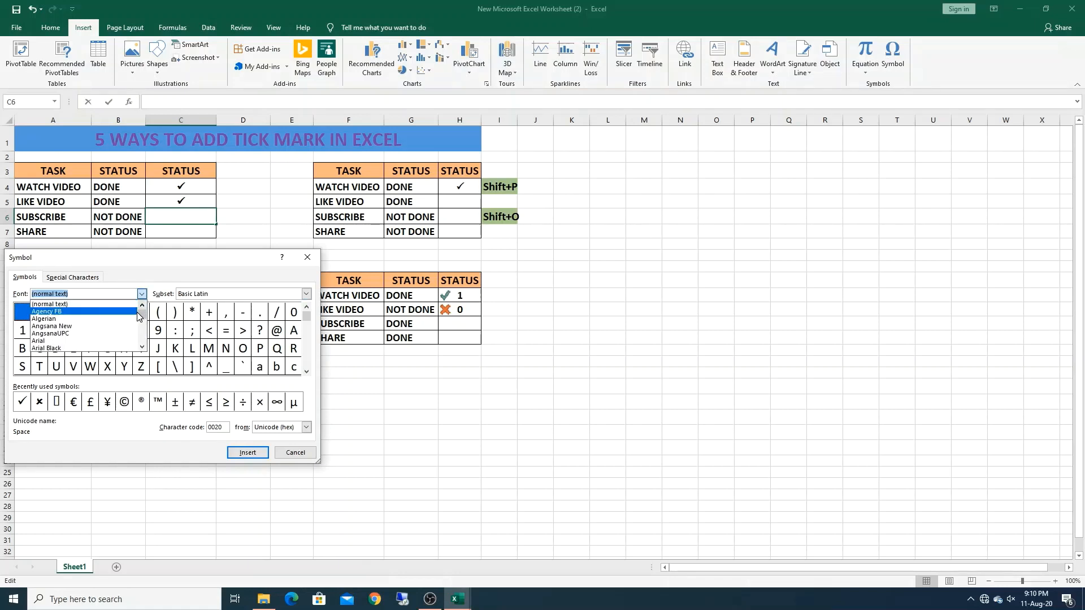
left_click_drag(143, 314, 143, 346)
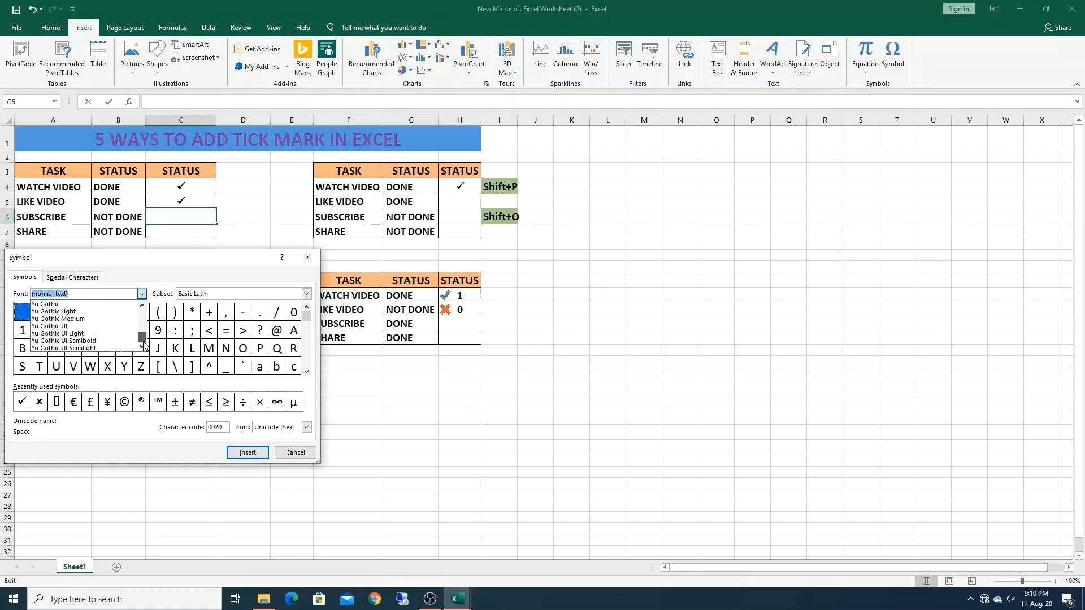
left_click(141, 307)
left_click(141, 308)
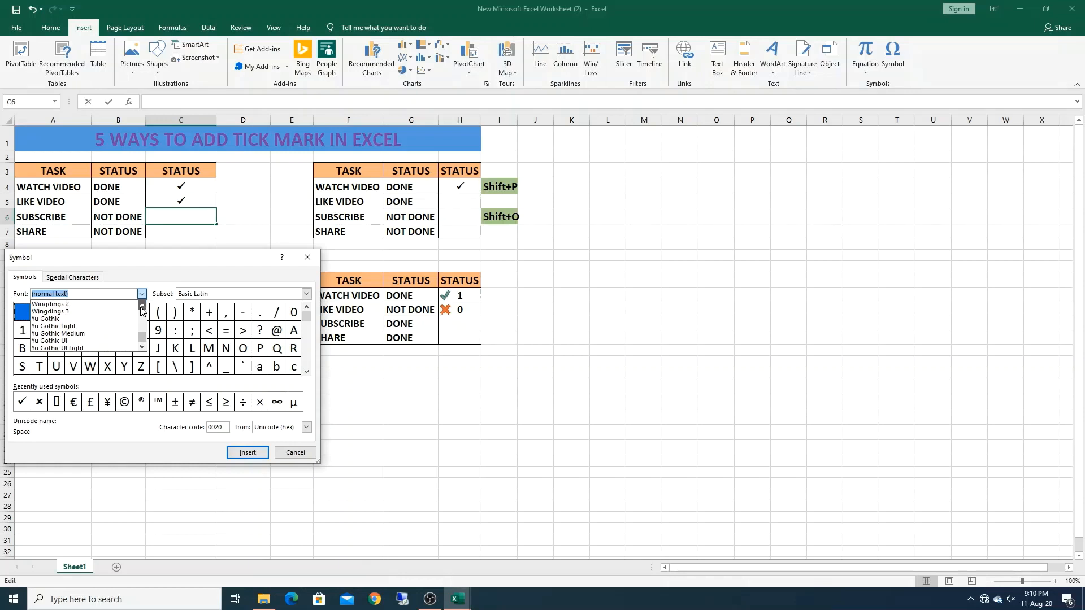
left_click(142, 308)
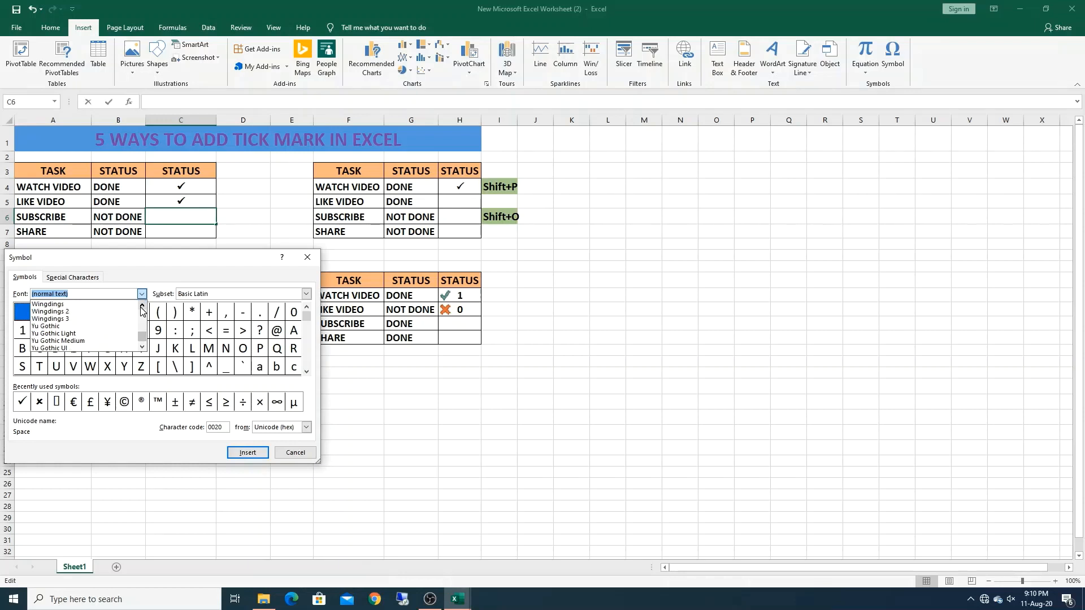
left_click(83, 305)
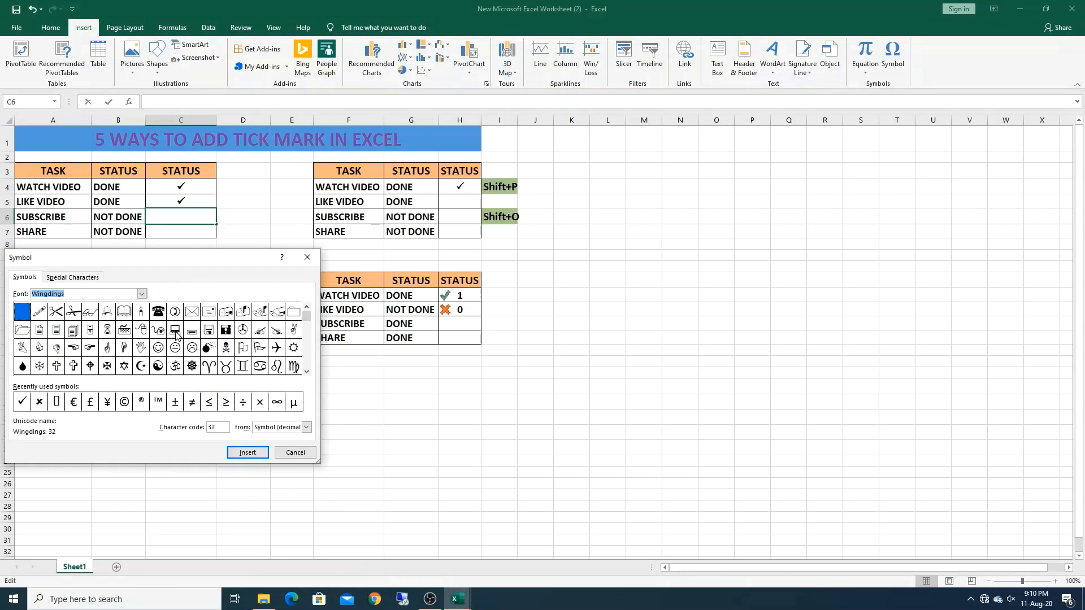
Insert the Wingdings tick mark with character code 252 into cell C6 and commit the entry
left_click(221, 427)
key("BackSpace")
key("BackSpace")
type("252")
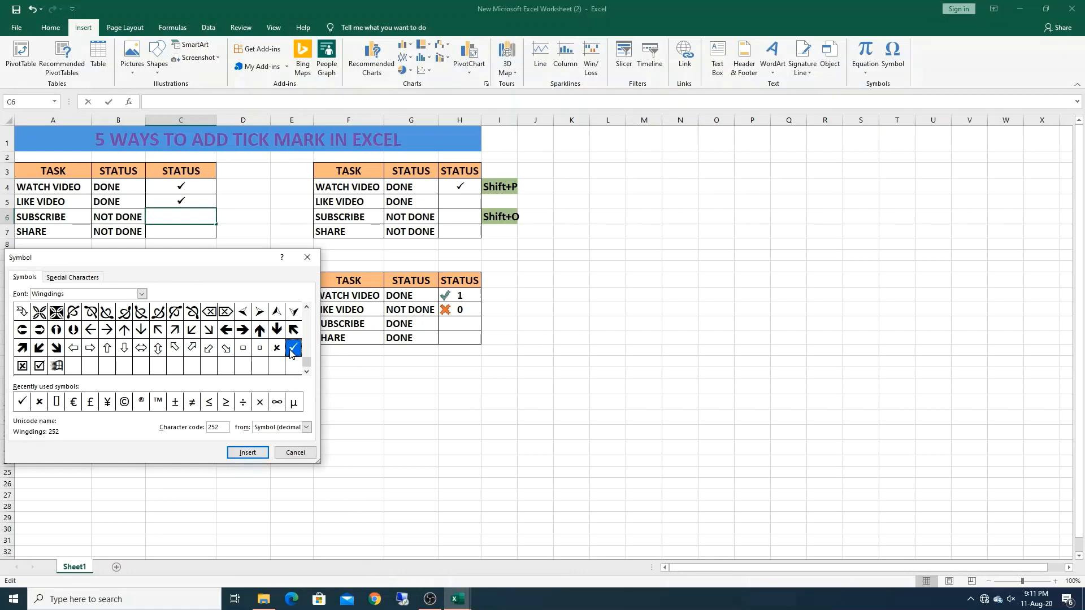
left_click(247, 455)
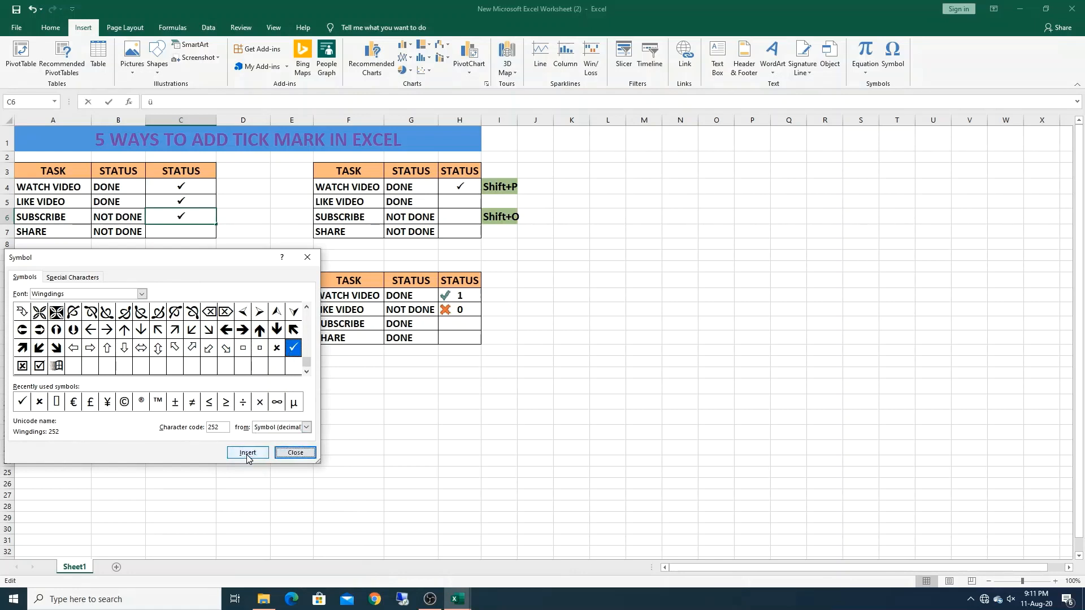
left_click(295, 454)
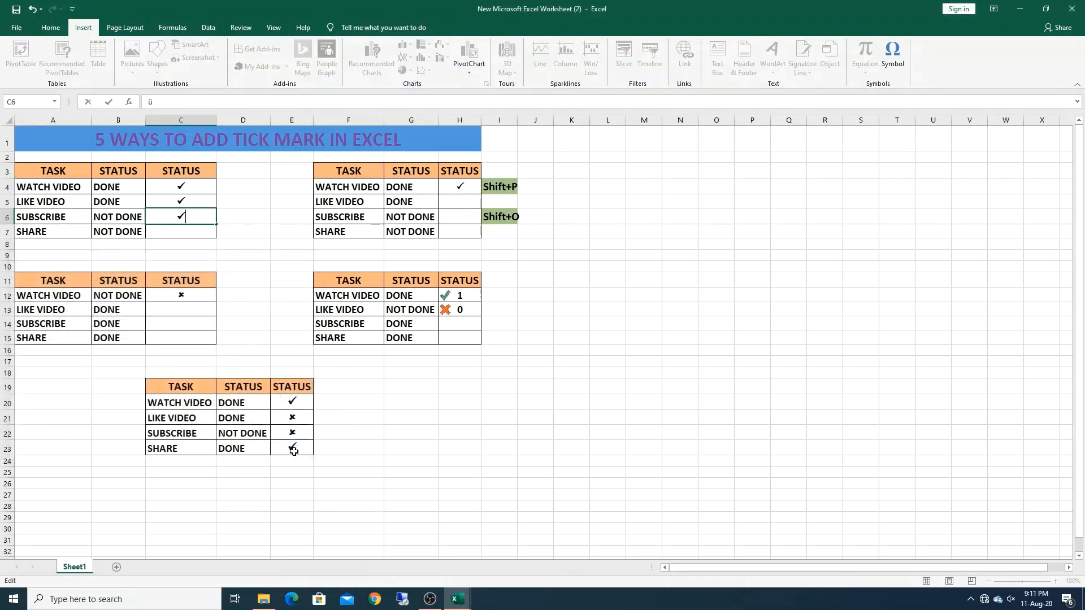
left_click(184, 227)
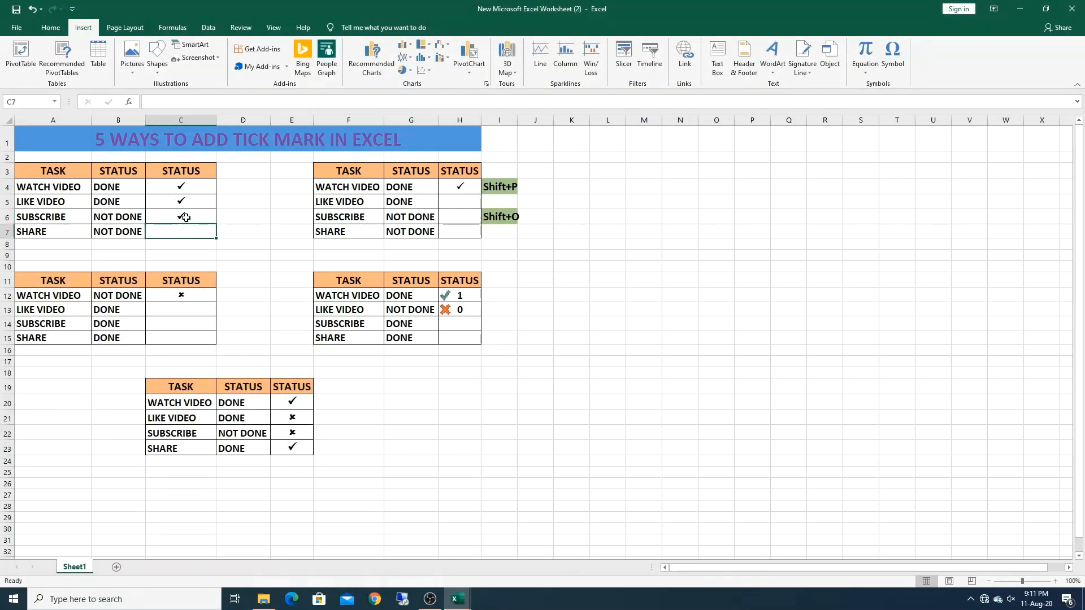
Copy the tick mark from C6 into C7, and clear C7 again
left_click(190, 217)
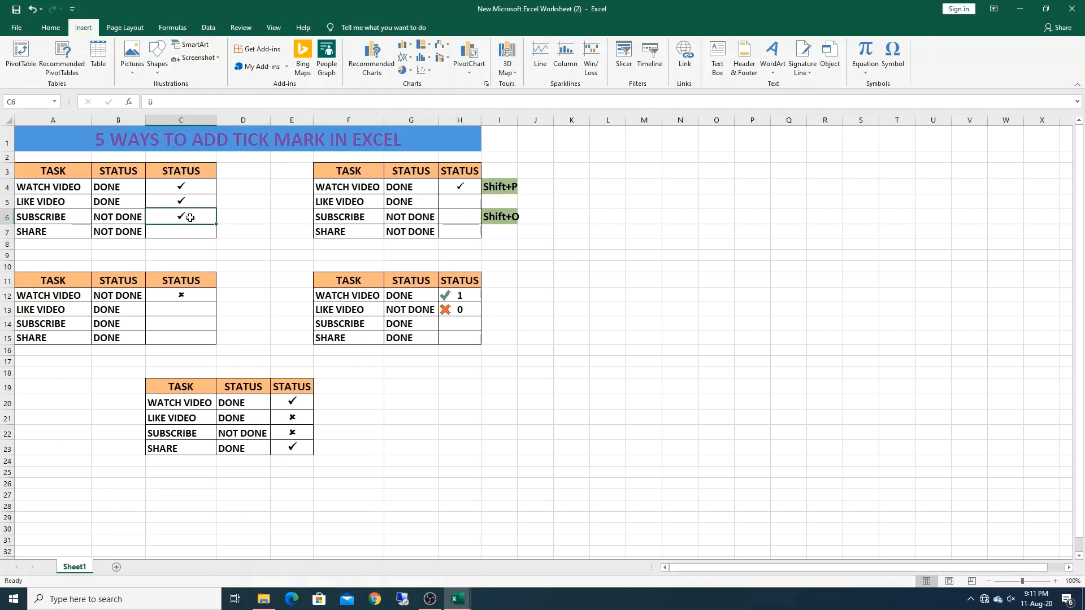
key("ctrl+c")
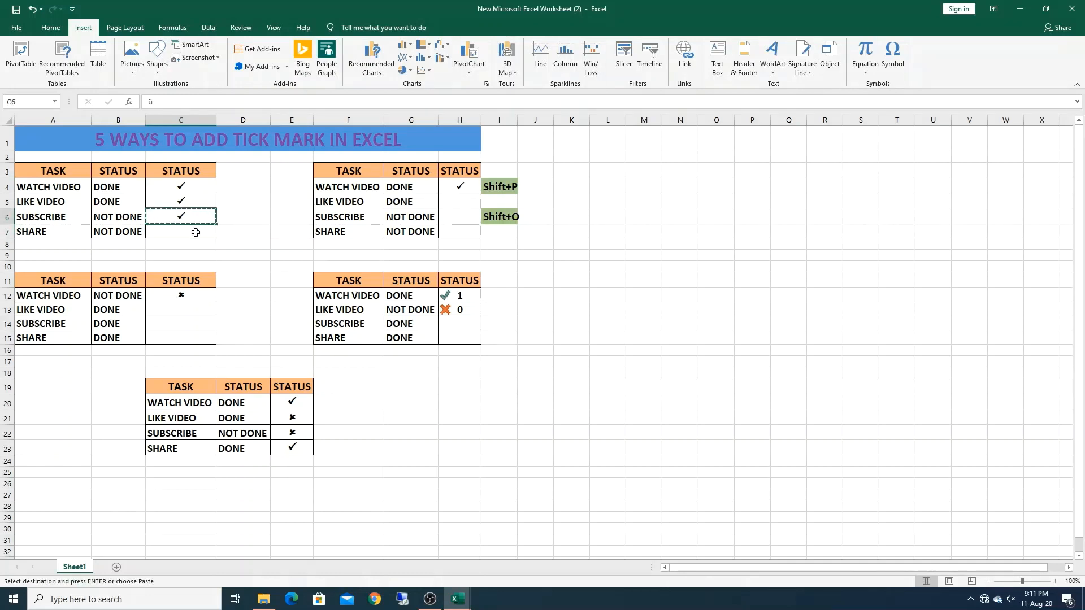
left_click(195, 232)
key("ctrl+v")
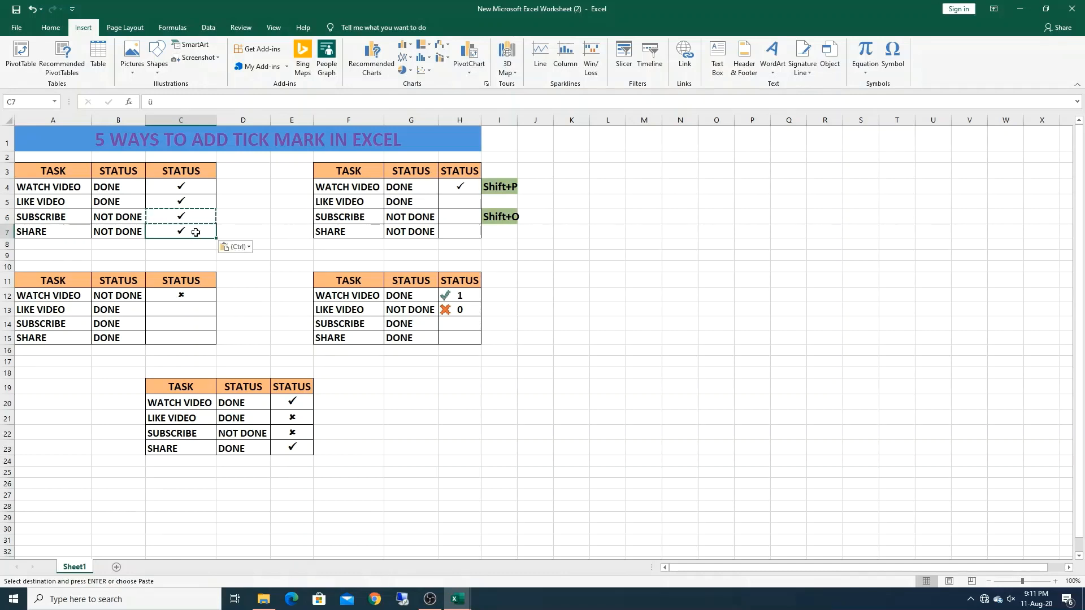
key("Delete")
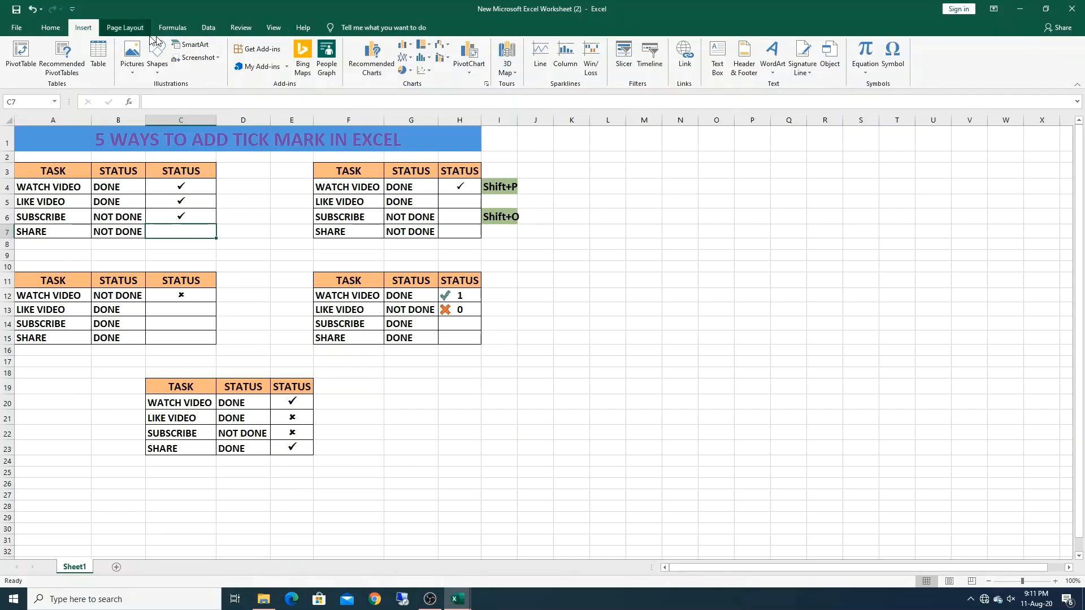
Start inserting a symbol in cell C7 beside SHARE and choose the Wingdings font for it
left_click(893, 56)
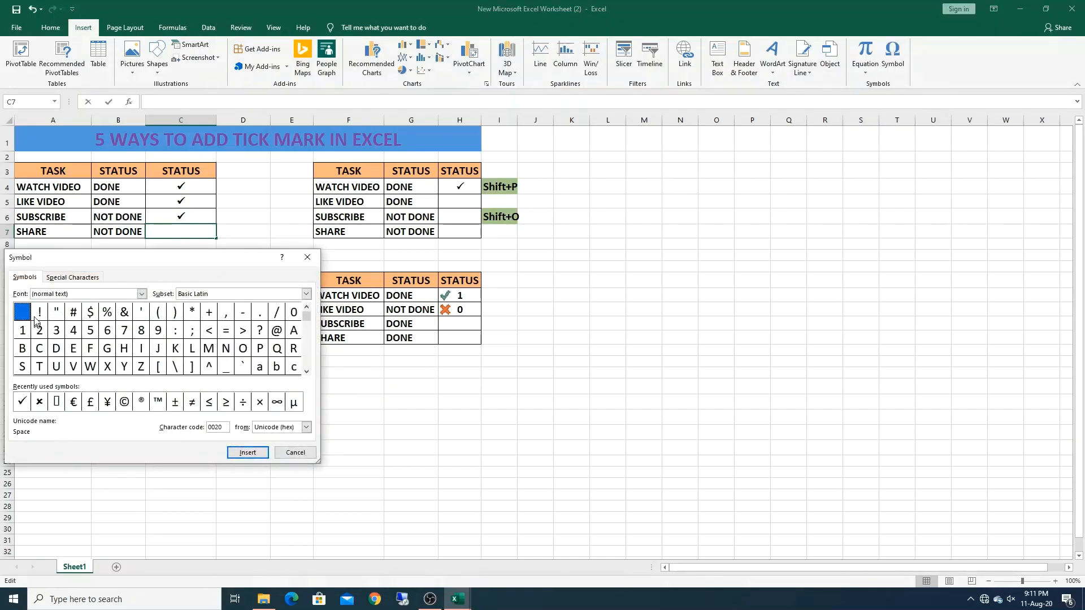
left_click(92, 296)
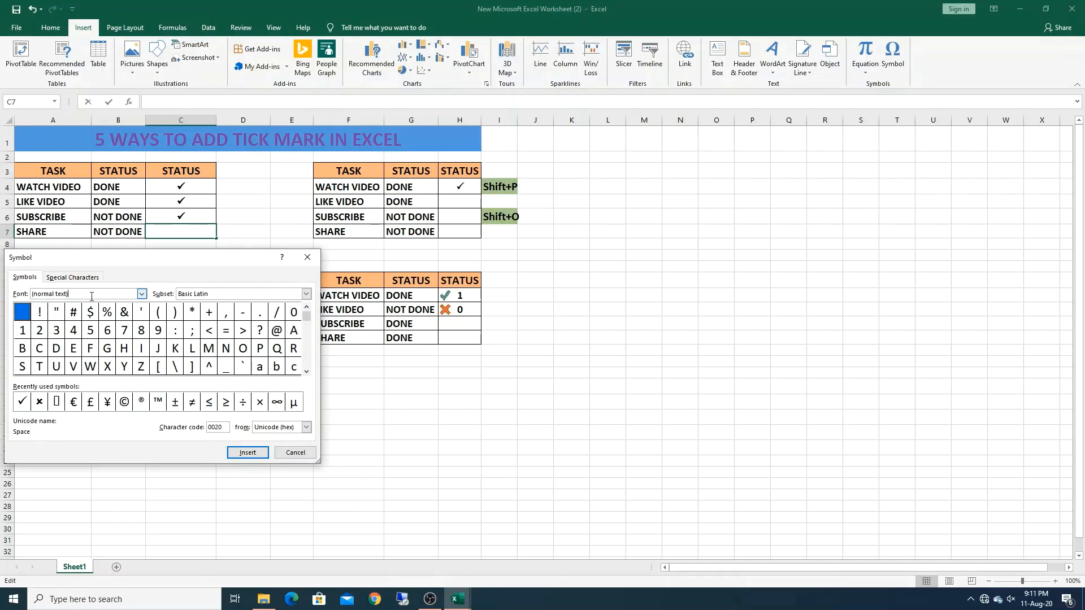
left_click(142, 295)
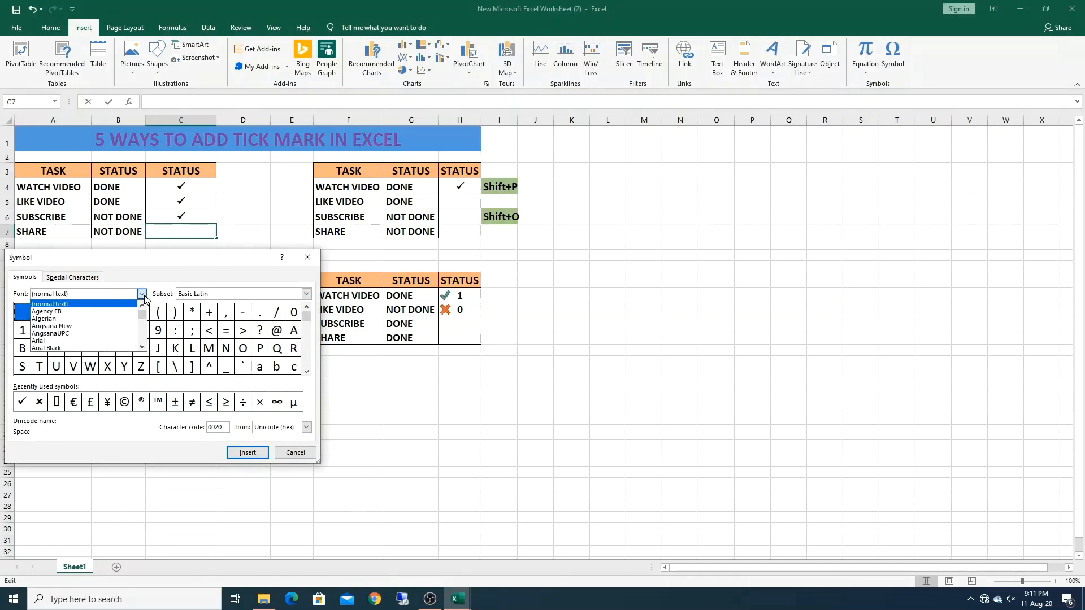
type("W")
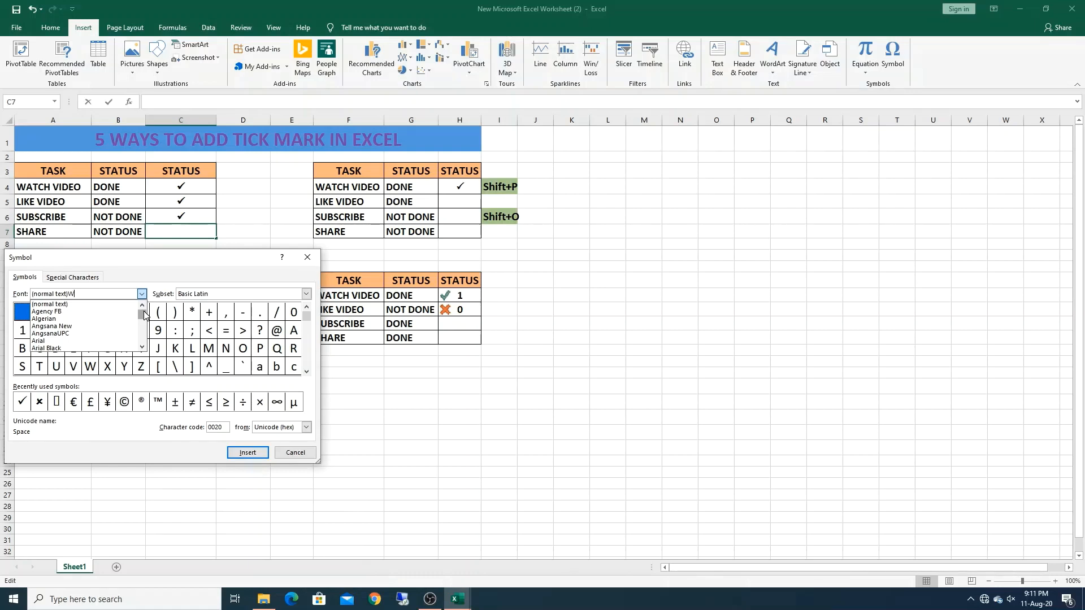
left_click_drag(144, 314, 141, 341)
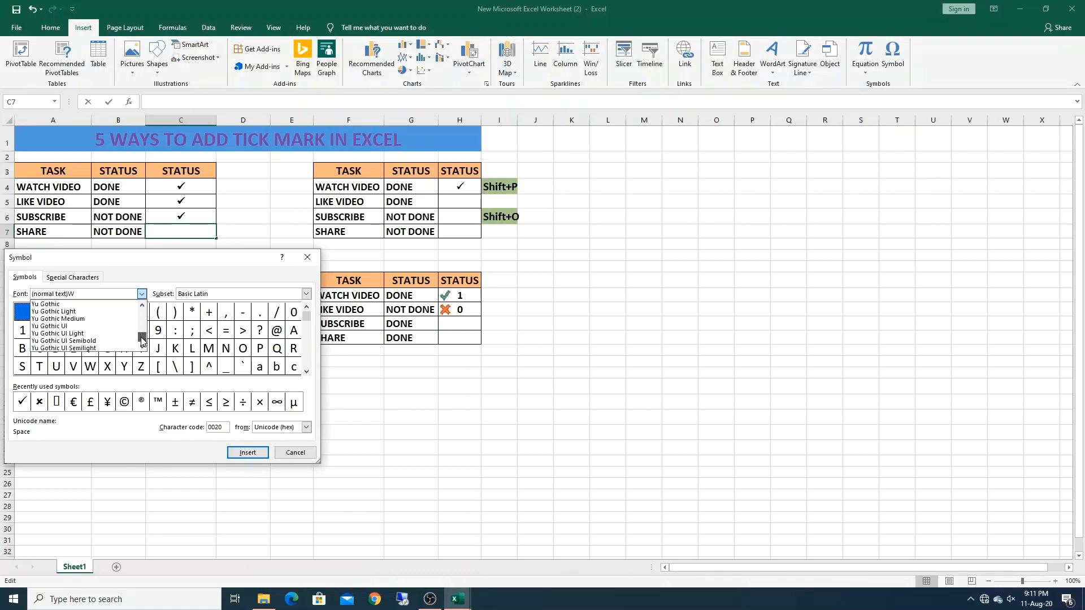
left_click(143, 306)
left_click(143, 306)
left_click(143, 305)
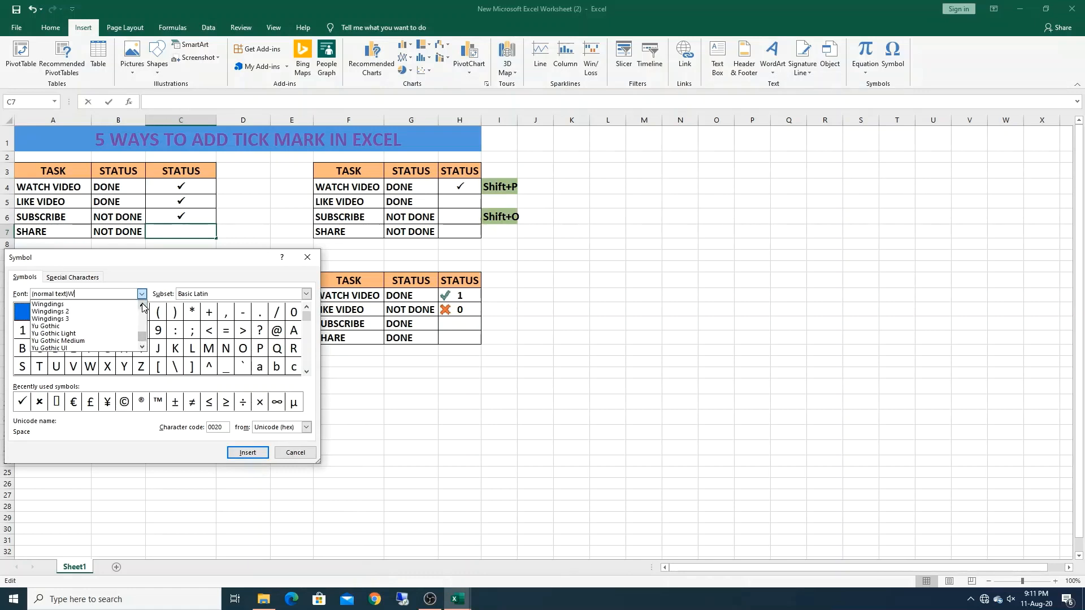
left_click(94, 305)
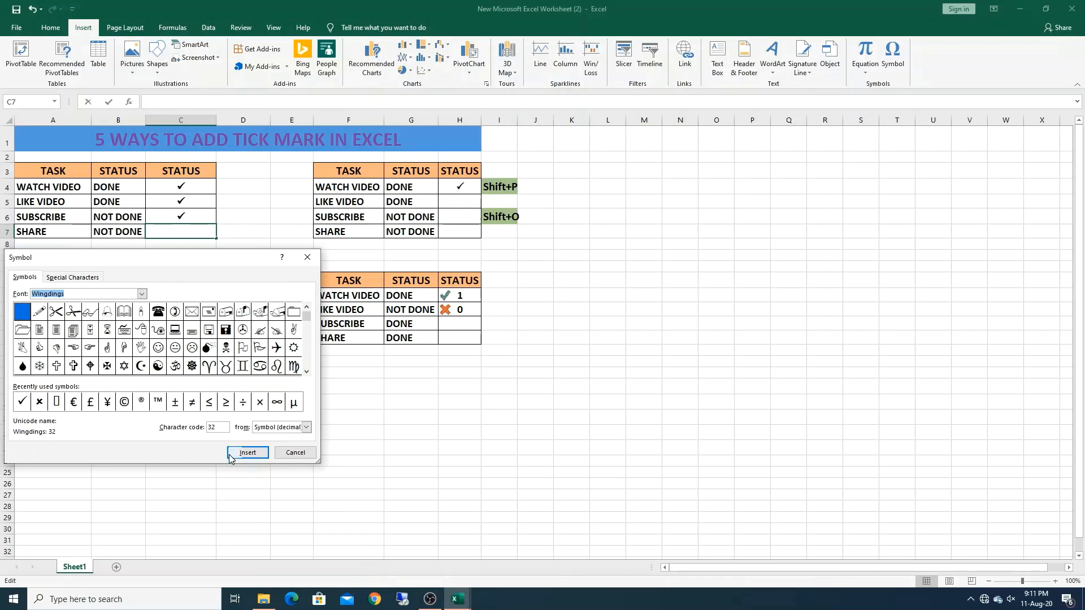
Insert the Wingdings cross mark with character code 251 into cell C7 and commit the entry
left_click(217, 428)
key("BackSpace")
key("BackSpace")
type("251")
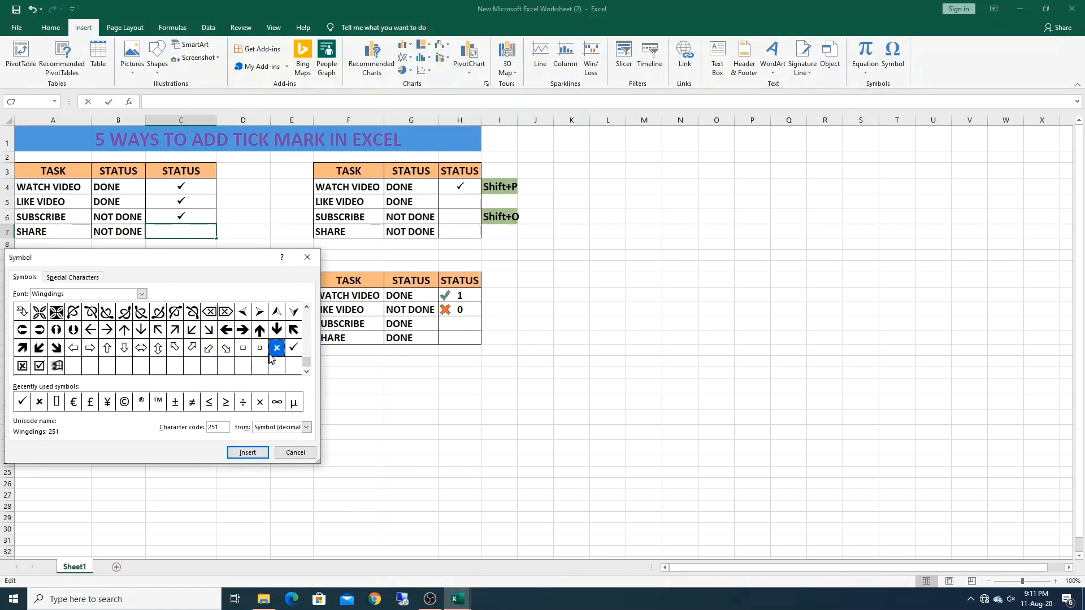
left_click(248, 454)
left_click(294, 453)
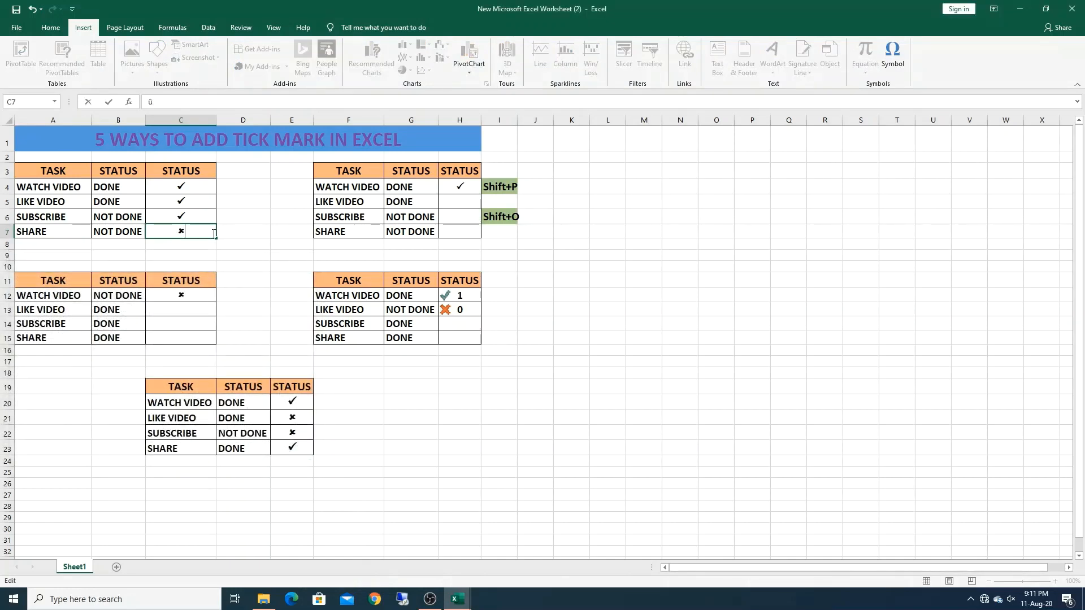
left_click(196, 244)
Copy the cross mark from C7 over the symbol in C6
left_click(200, 229)
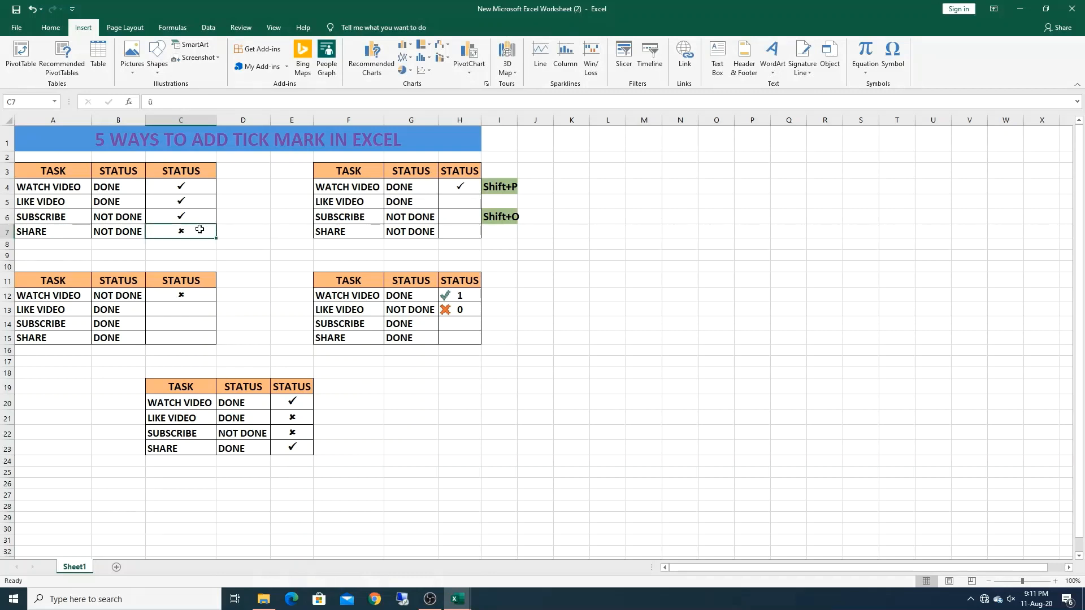
key("ctrl+c")
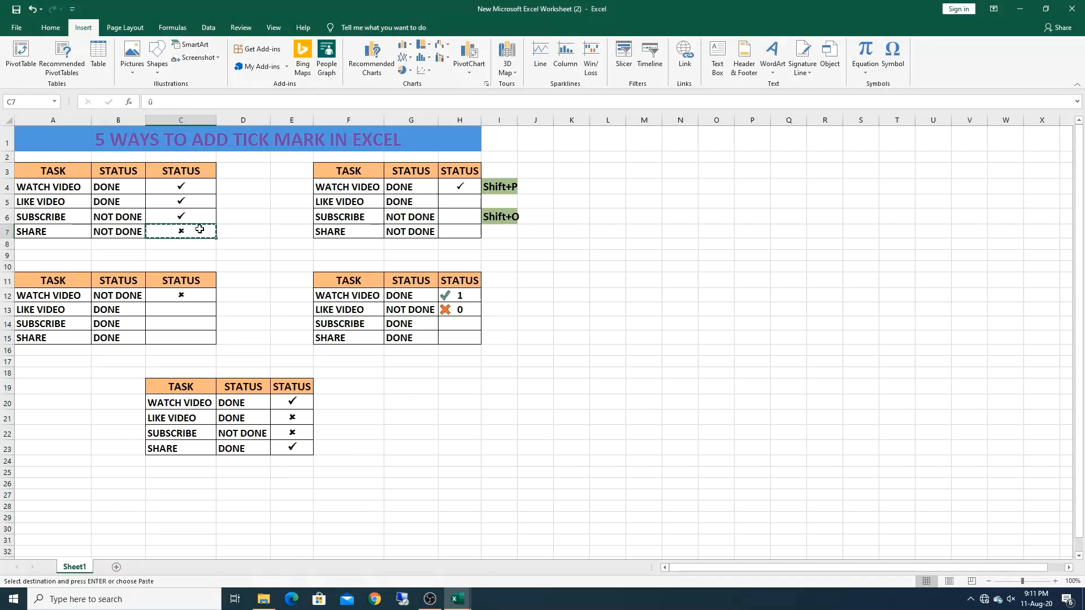
left_click(202, 217)
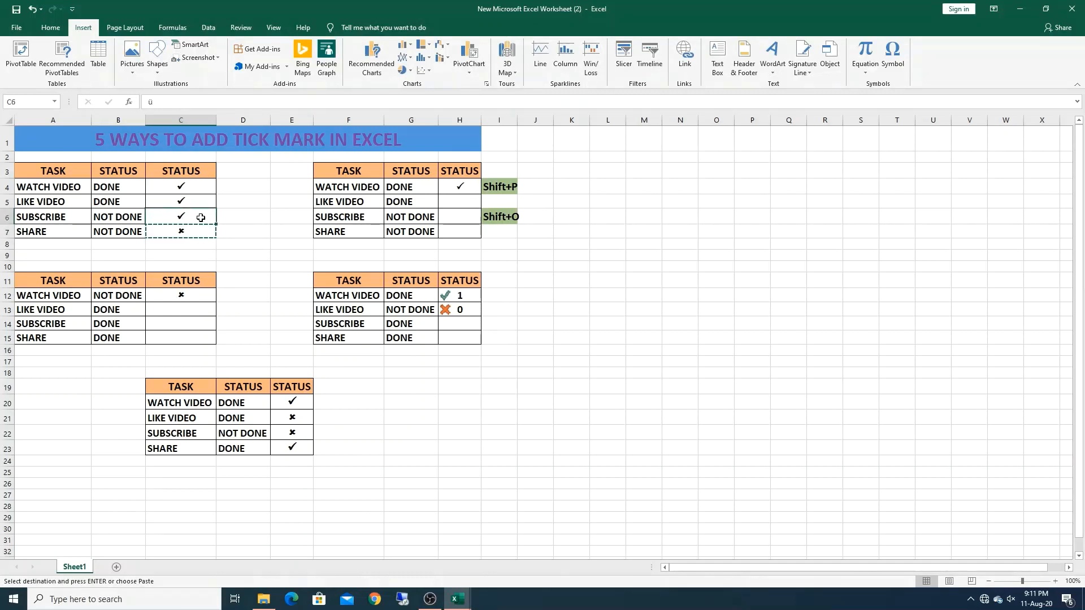
key("ctrl+v")
Apply the Wingdings 2 font to the status cells H4:H7 of the second task table
left_click(448, 188)
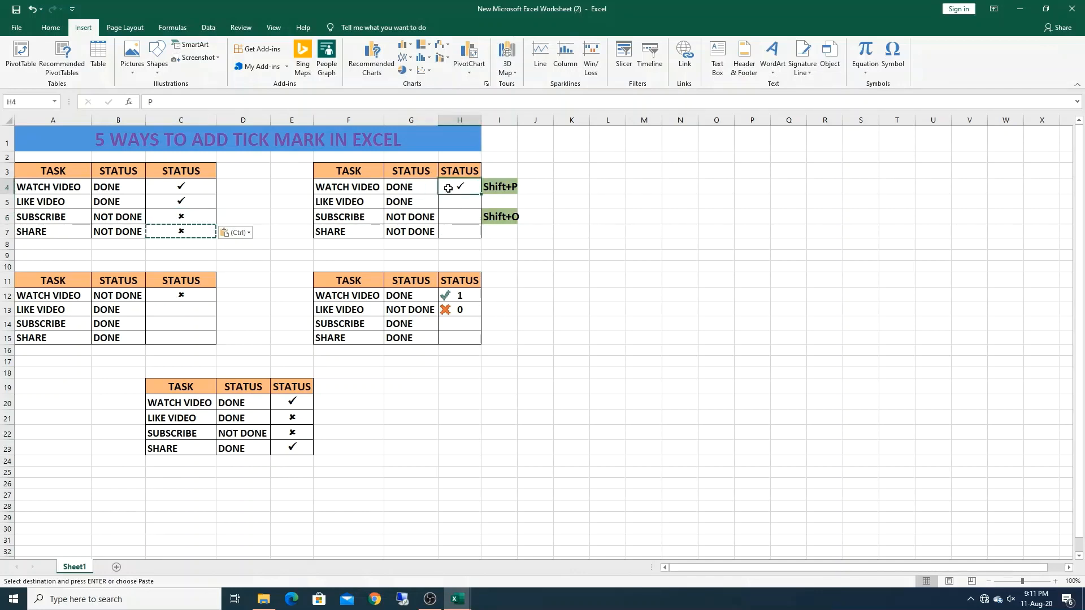
left_click(496, 186)
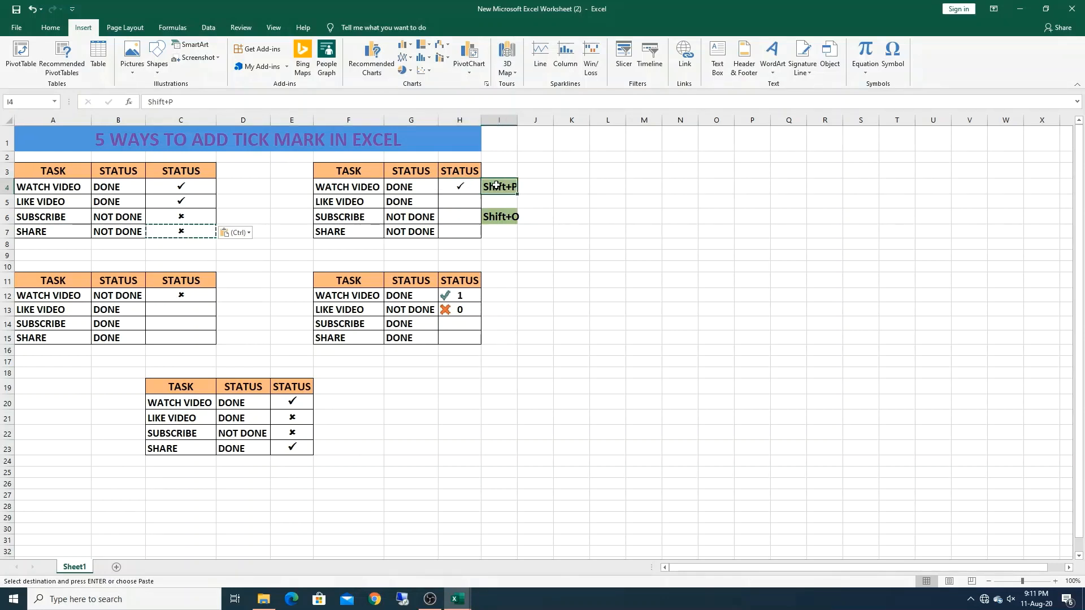
left_click(494, 217)
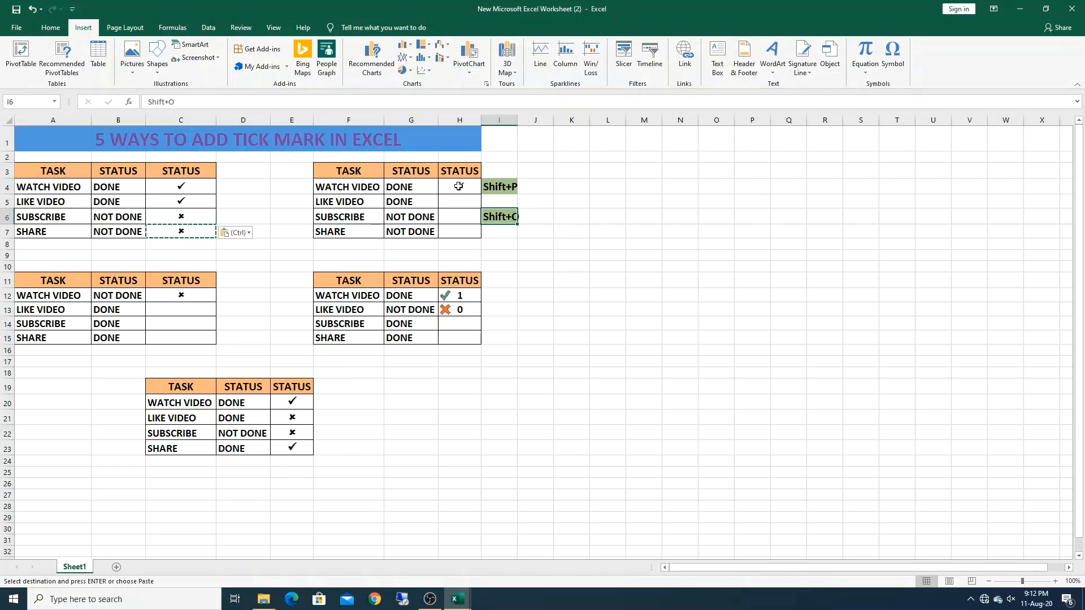
left_click_drag(459, 187, 463, 232)
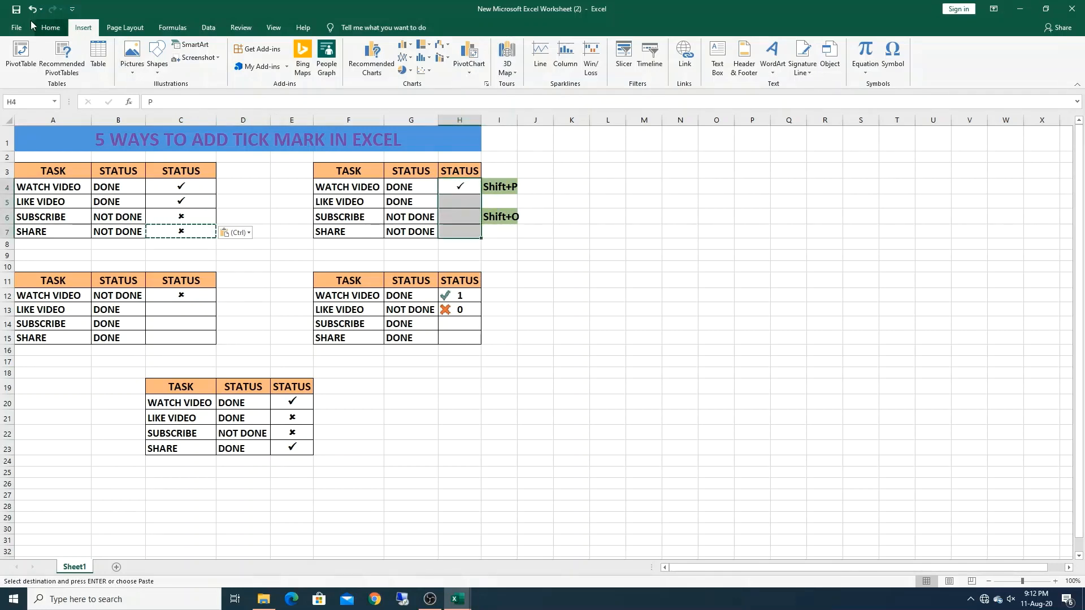
left_click(60, 31)
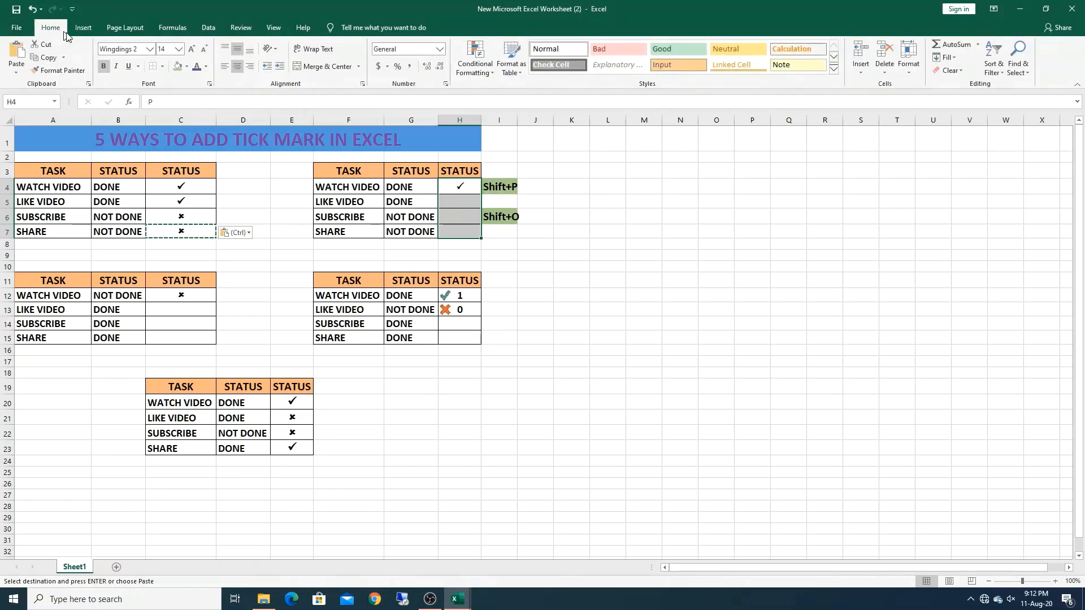
left_click(152, 52)
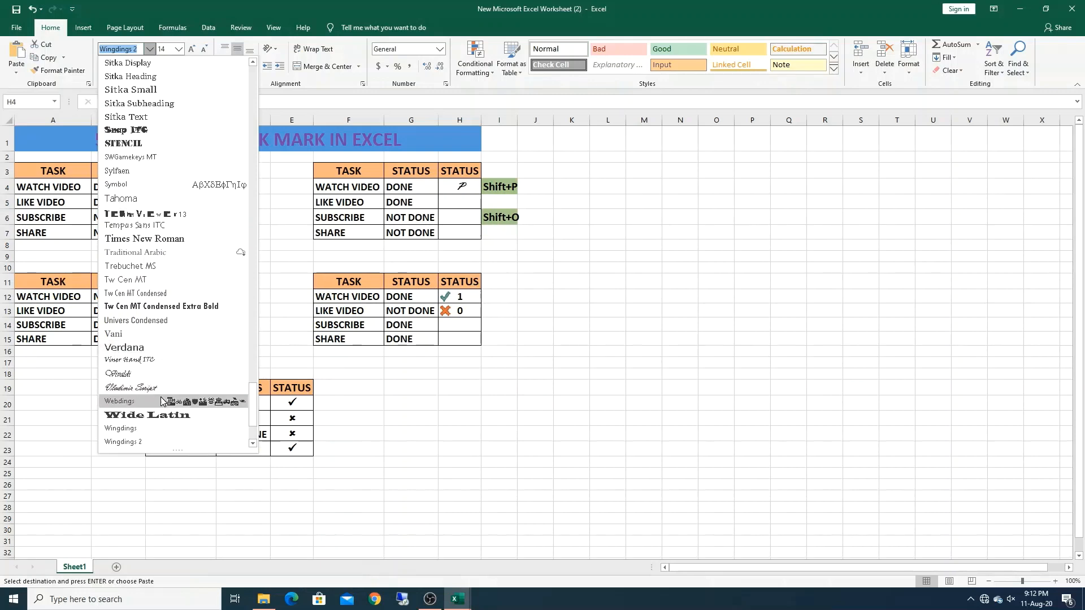
left_click(147, 443)
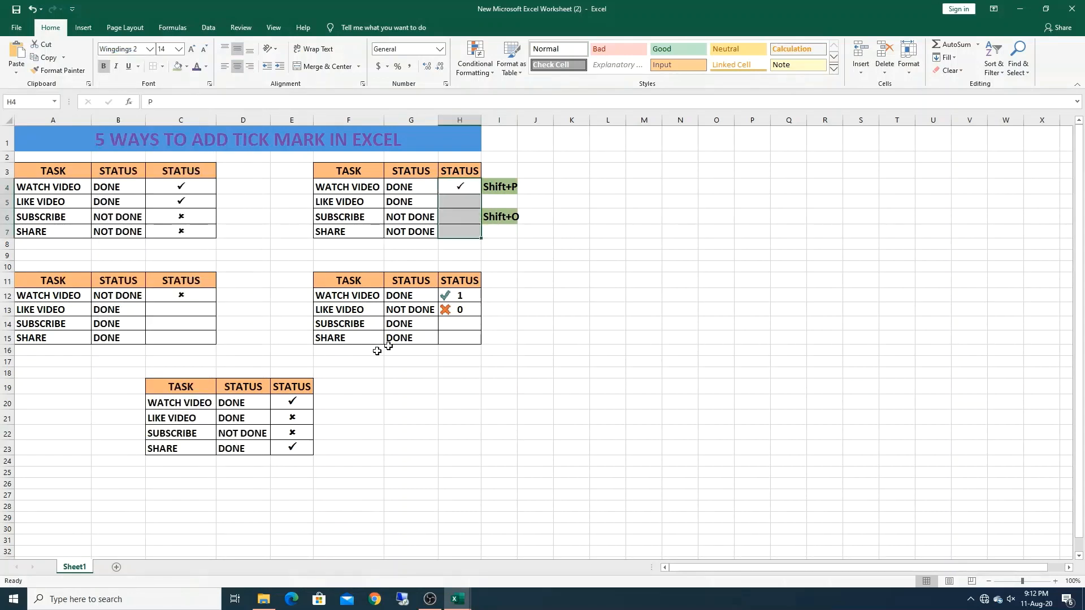
Enter a capital P in cell H5 beside LIKE VIDEO as its Wingdings 2 tick mark
left_click(460, 188)
left_click(461, 202)
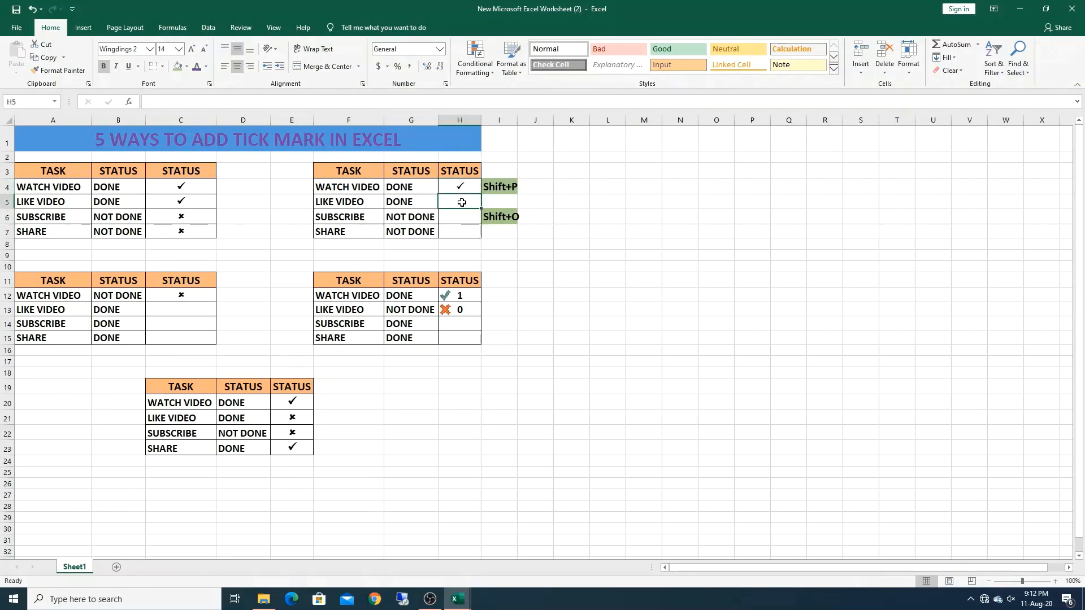
type("p")
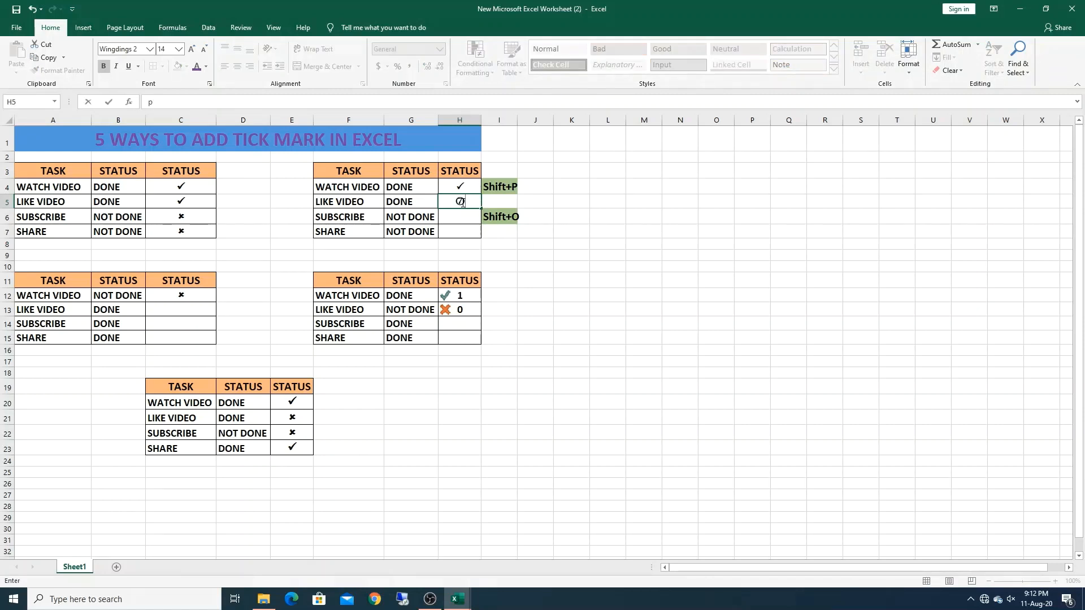
key("BackSpace")
type("P")
key("Return")
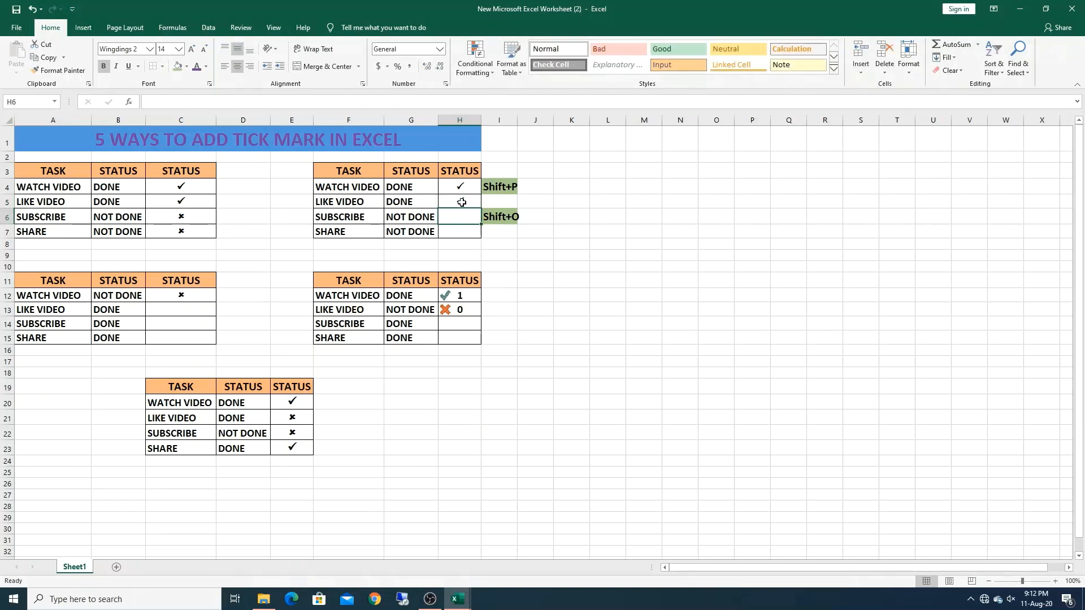
Enter a capital O as the cross mark in cells H6 and H7 for SUBSCRIBE and SHARE
type("O")
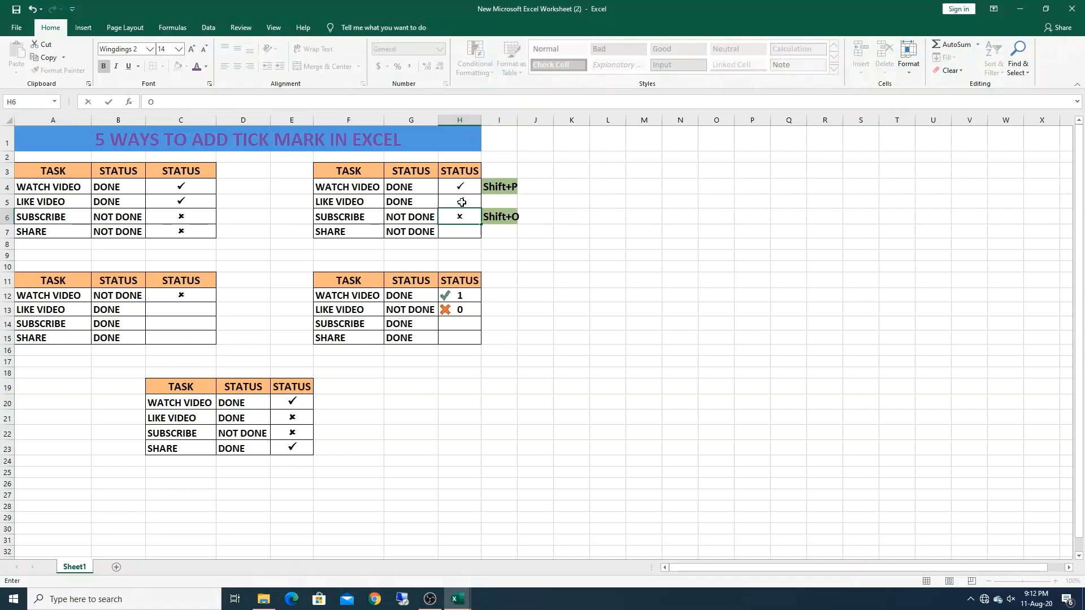
key("Return")
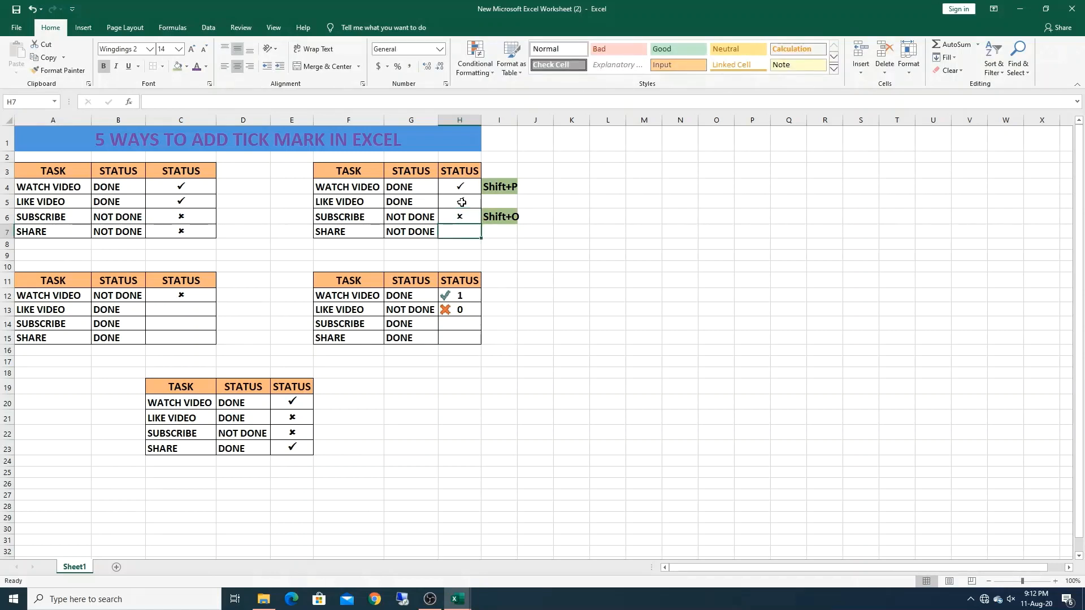
type("O")
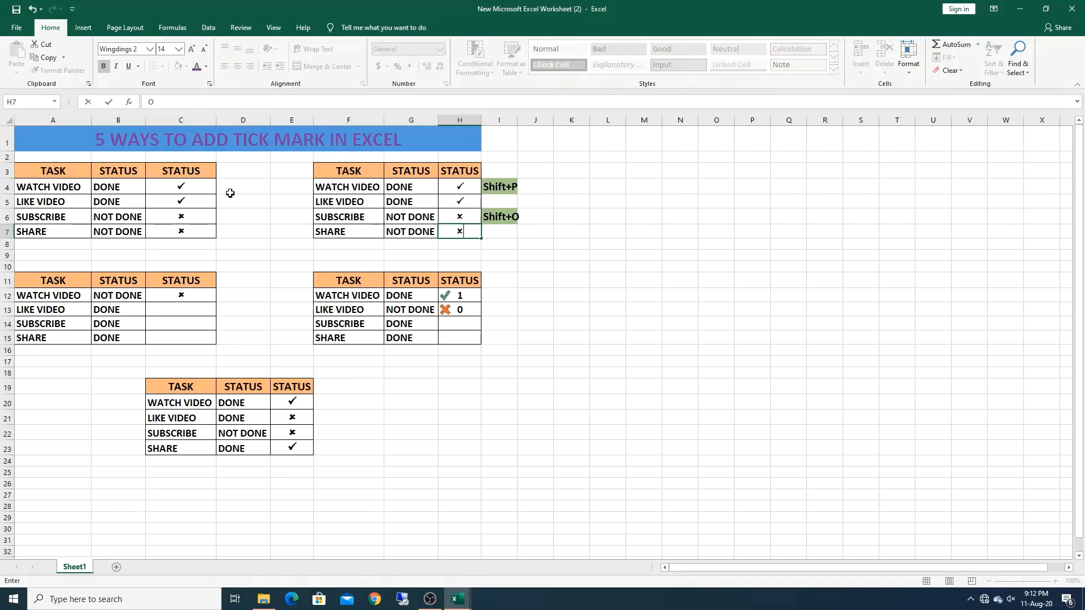
Empty the status cells C12:C15 of the third table and return their font to Calibri Light
left_click(198, 297)
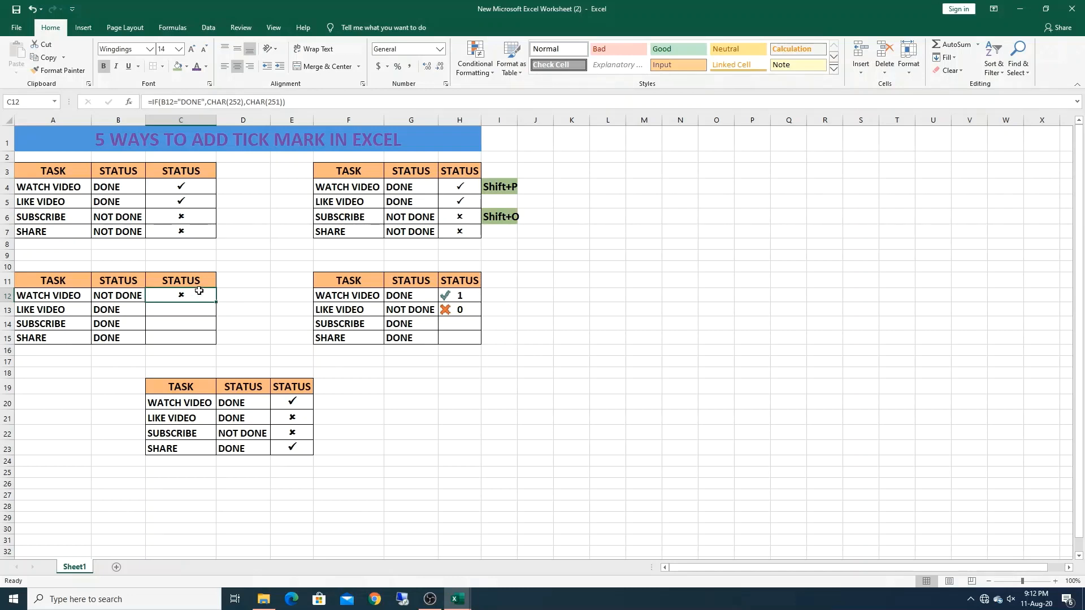
key("ctrl+z")
key("ctrl+z")
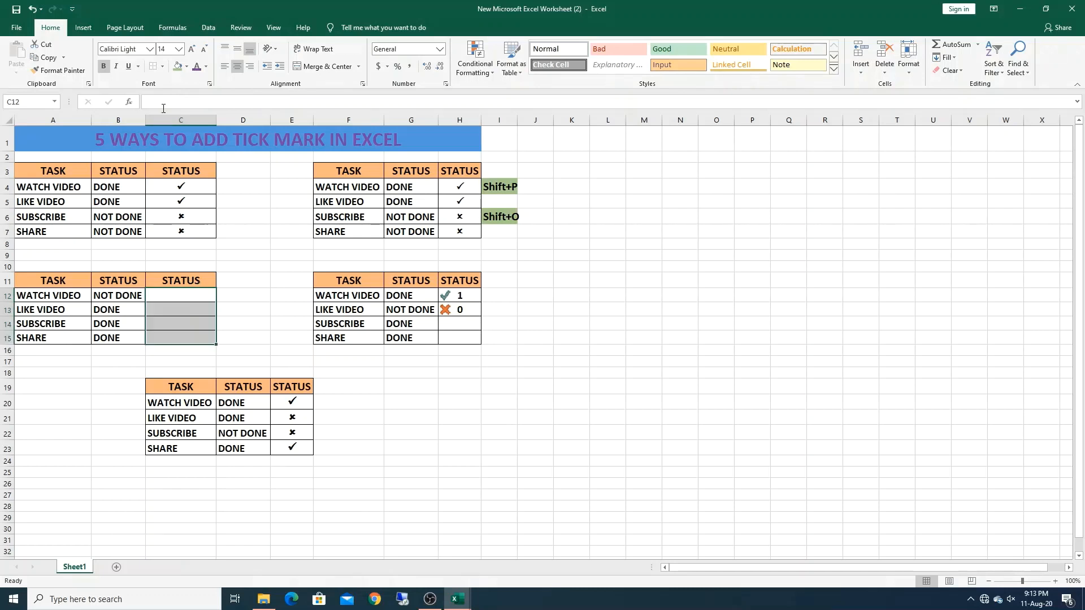
Begin an IF formula in cell C12 with the logical test B12="DONE"
left_click(187, 297)
double_click(188, 297)
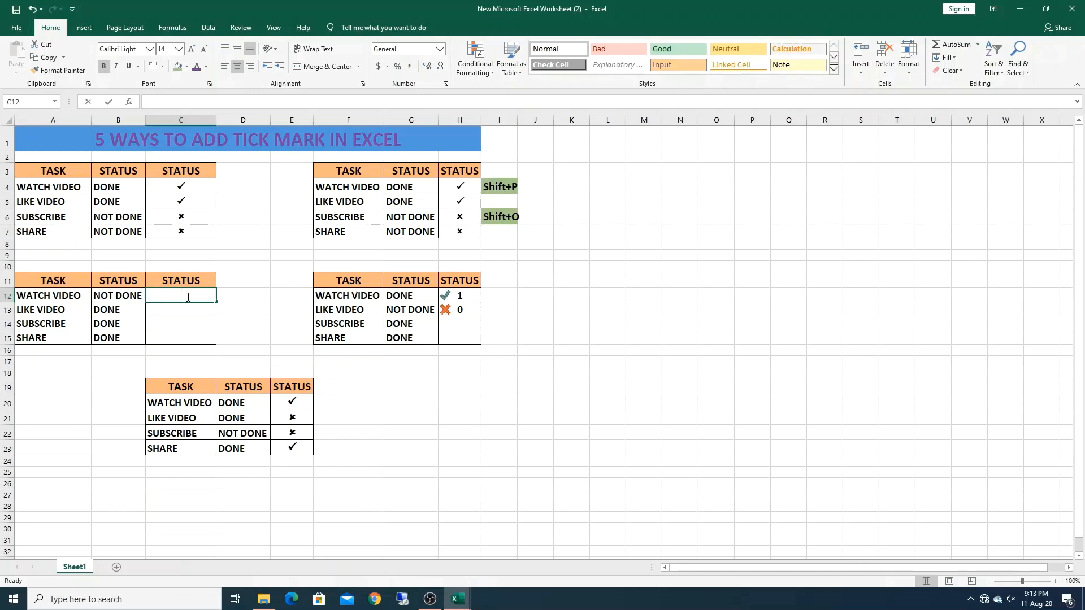
type("=")
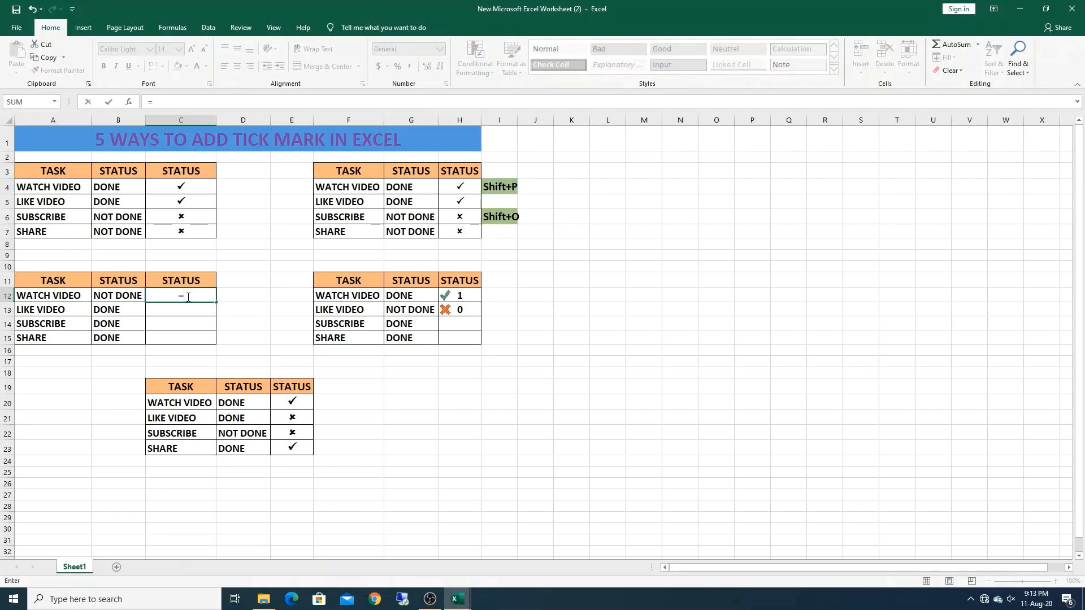
type("if(")
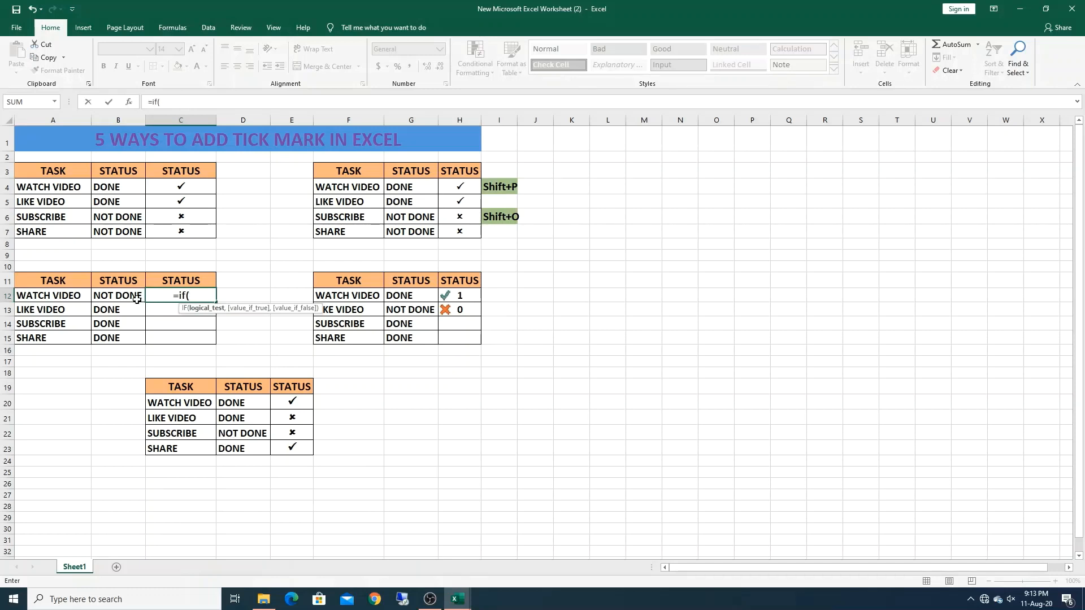
left_click(111, 294)
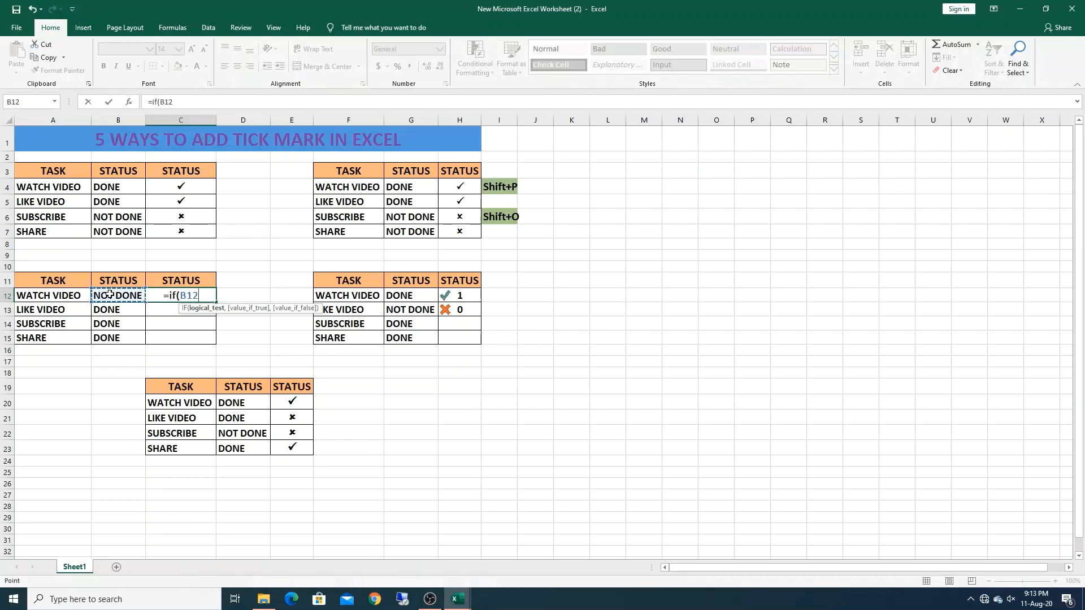
type("=")
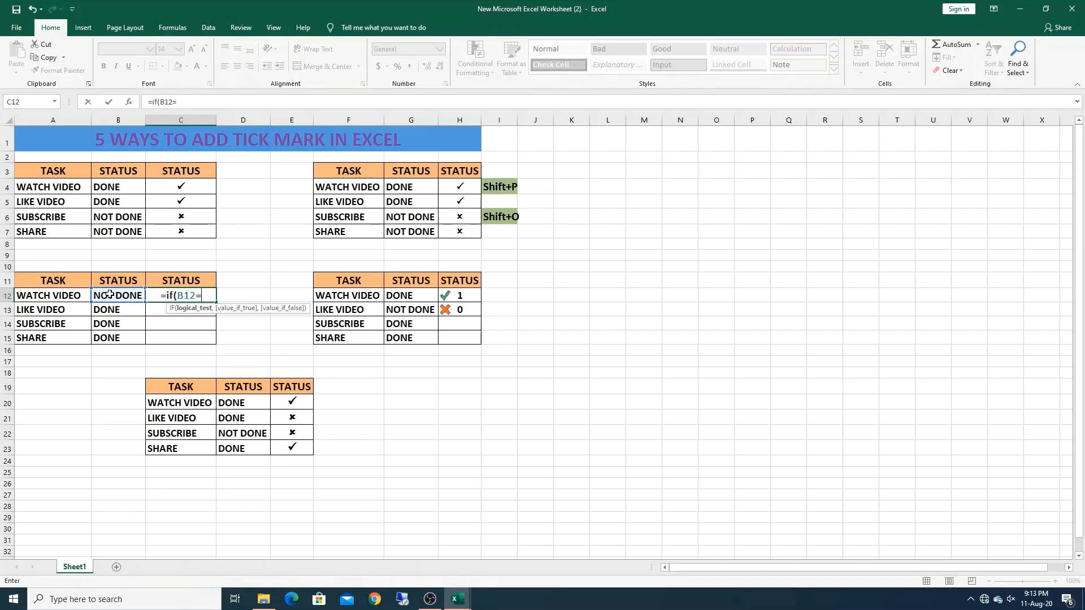
type("\"")
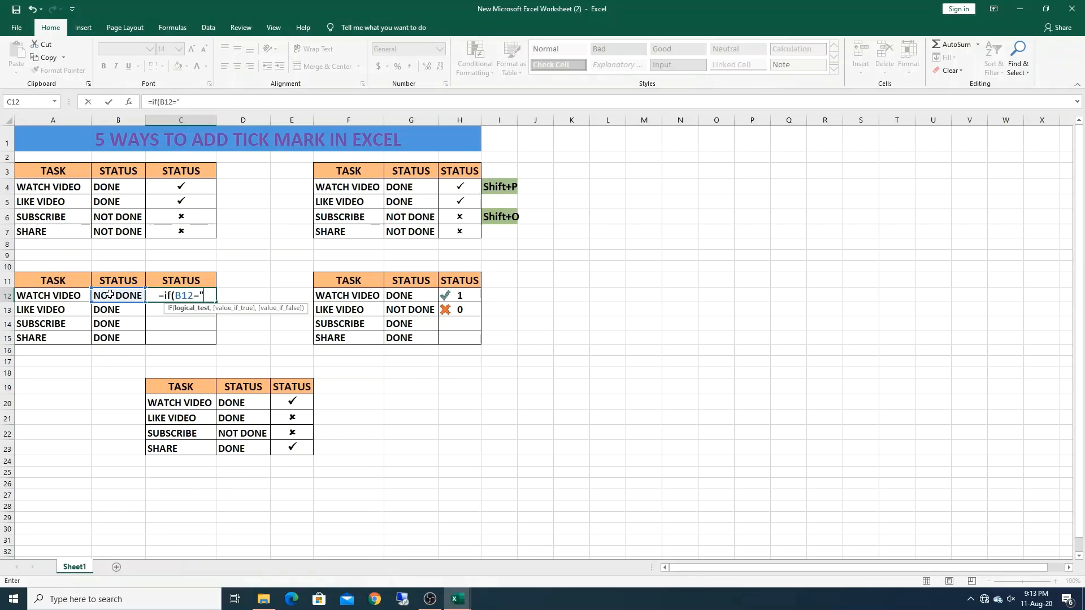
type("DO")
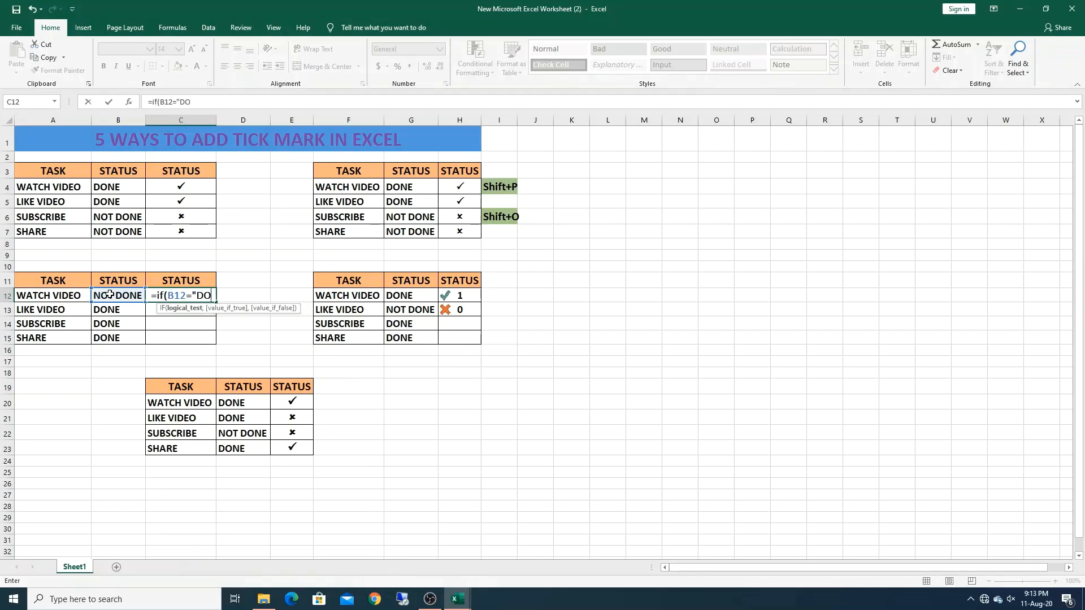
type("NE")
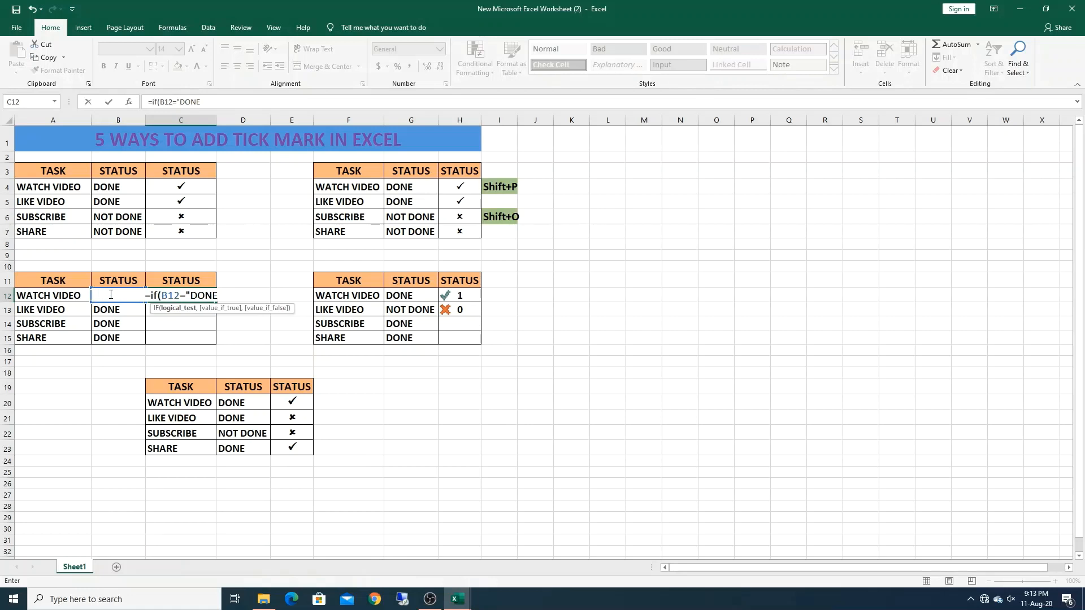
type("\",")
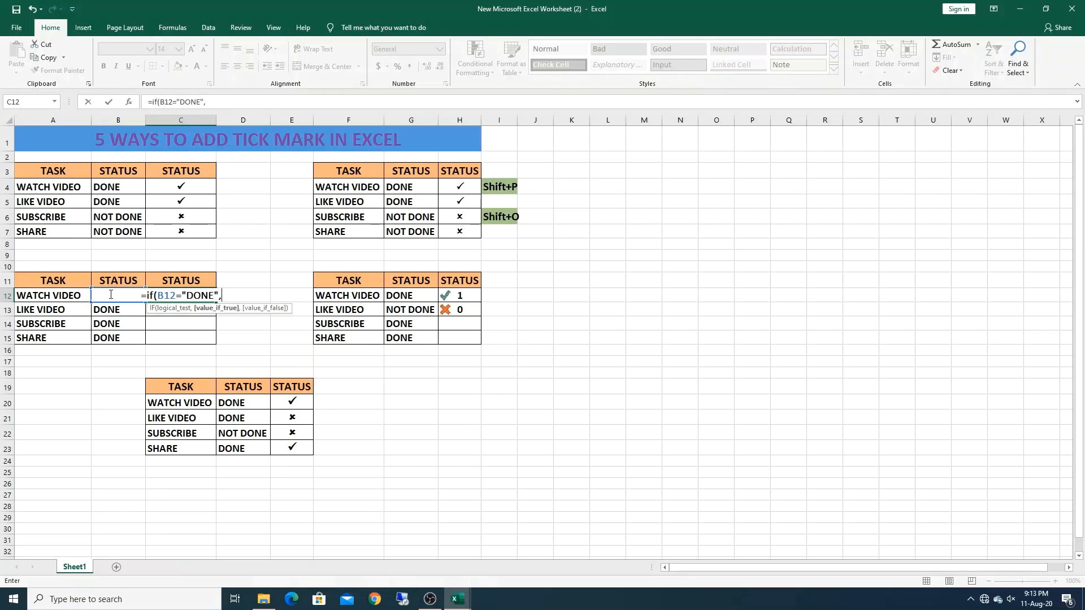
Complete the C12 formula with CHAR(252) as the true value and CHAR(251) as the false value, and commit it
type("CHAR")
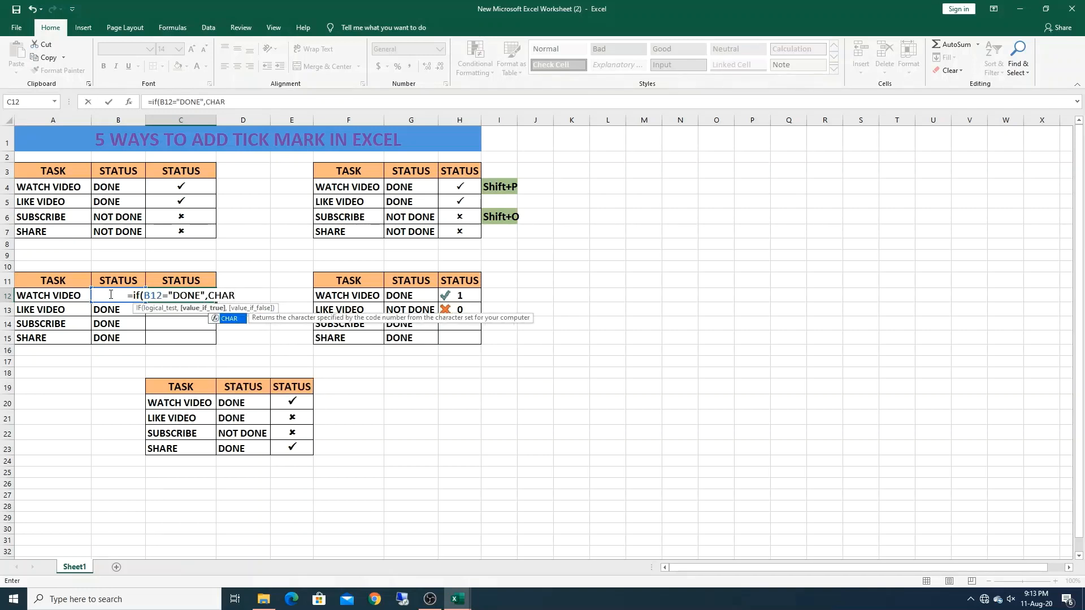
type("(252")
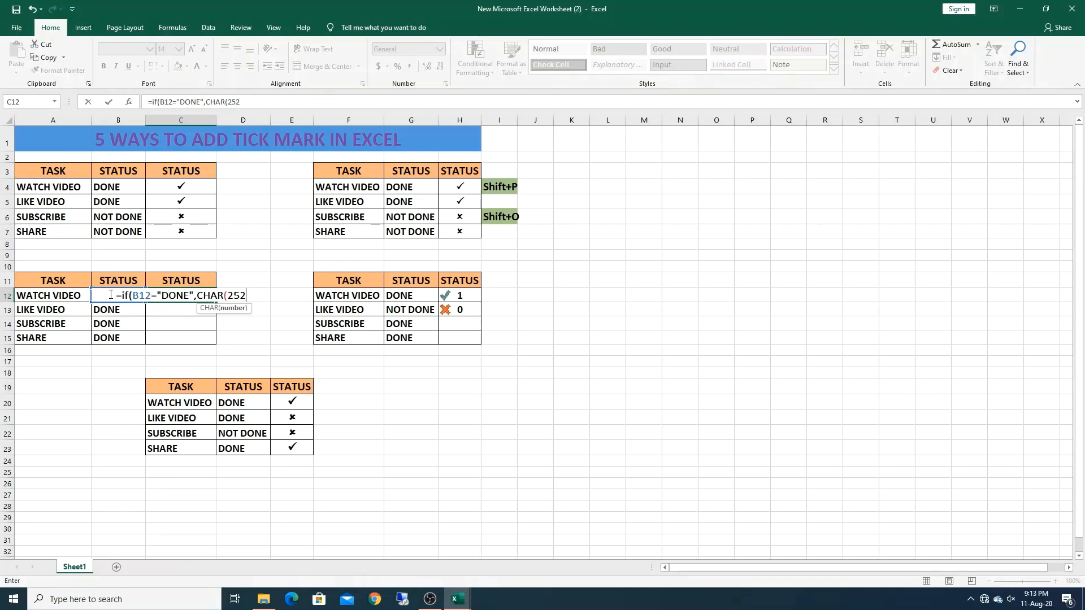
type(")")
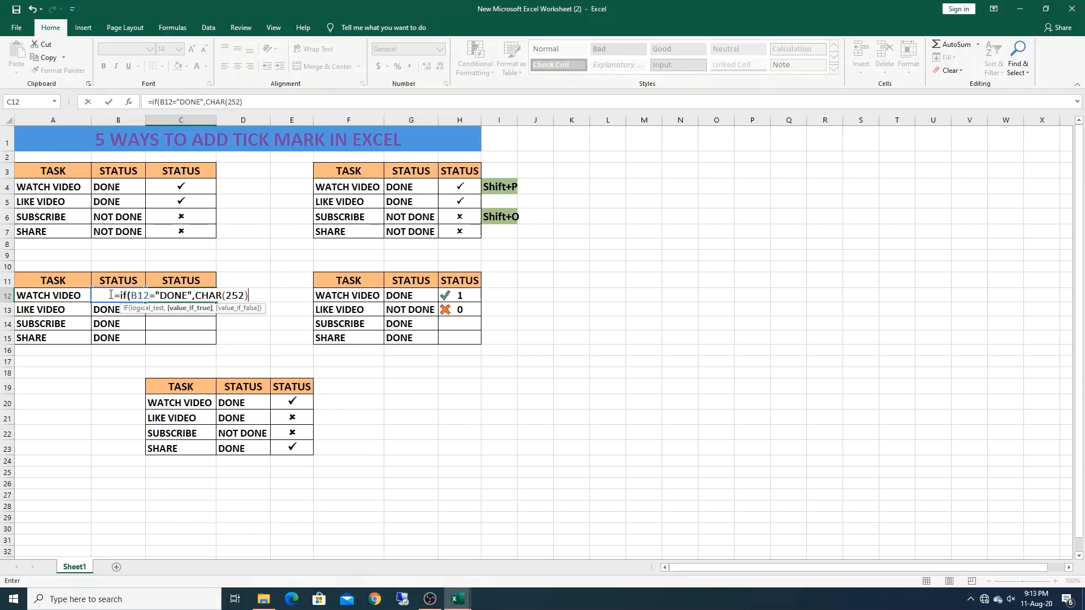
type(",CHAR")
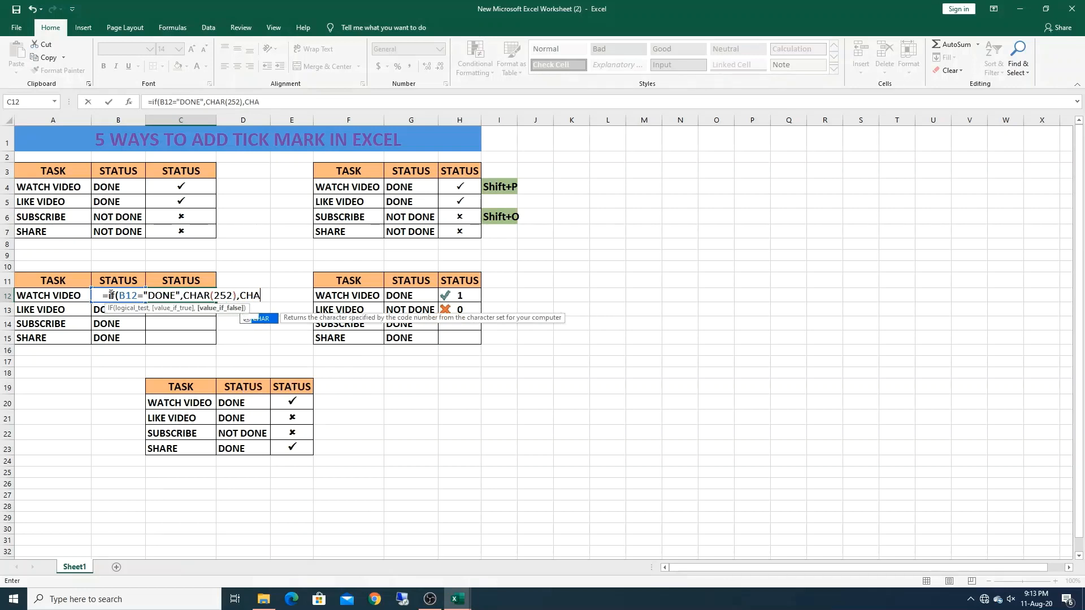
type("(")
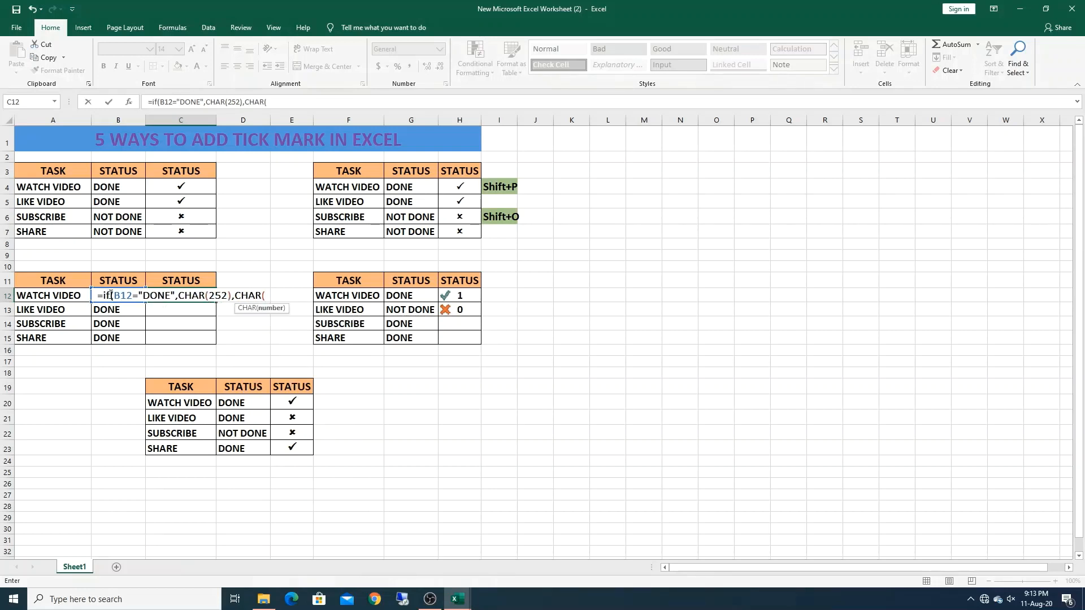
type("251")
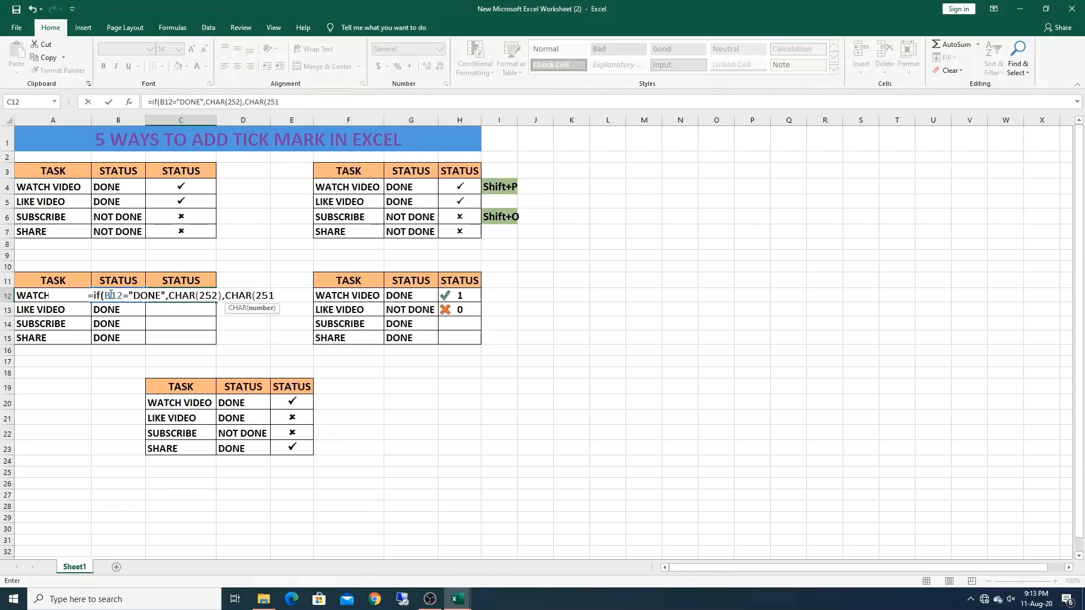
type("))")
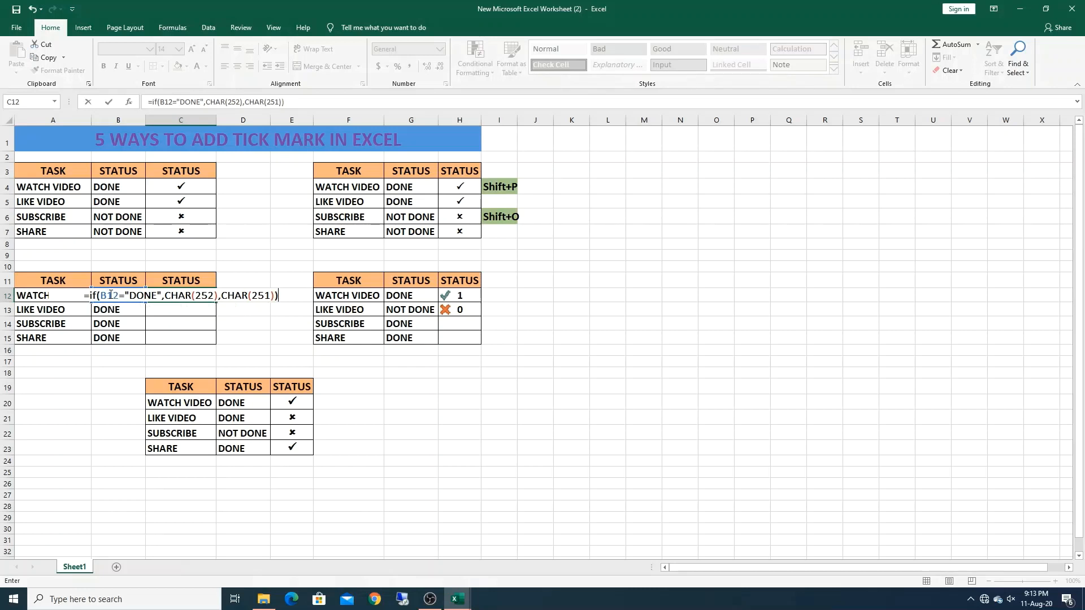
key("Return")
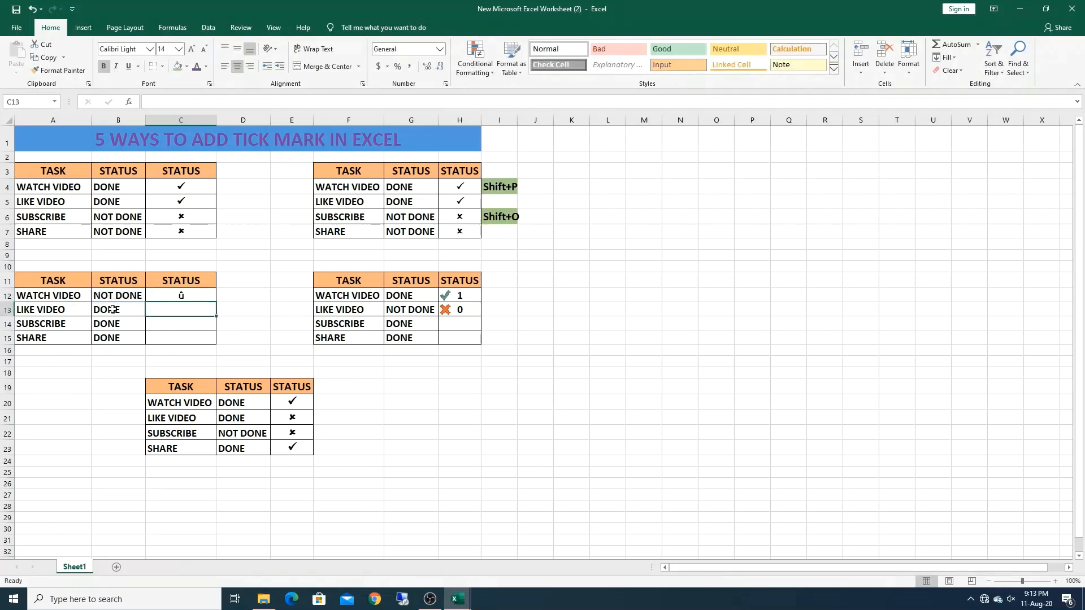
Fill the C12 formula down to C15 and set the font of C12:C15 to Wingdings
left_click(207, 299)
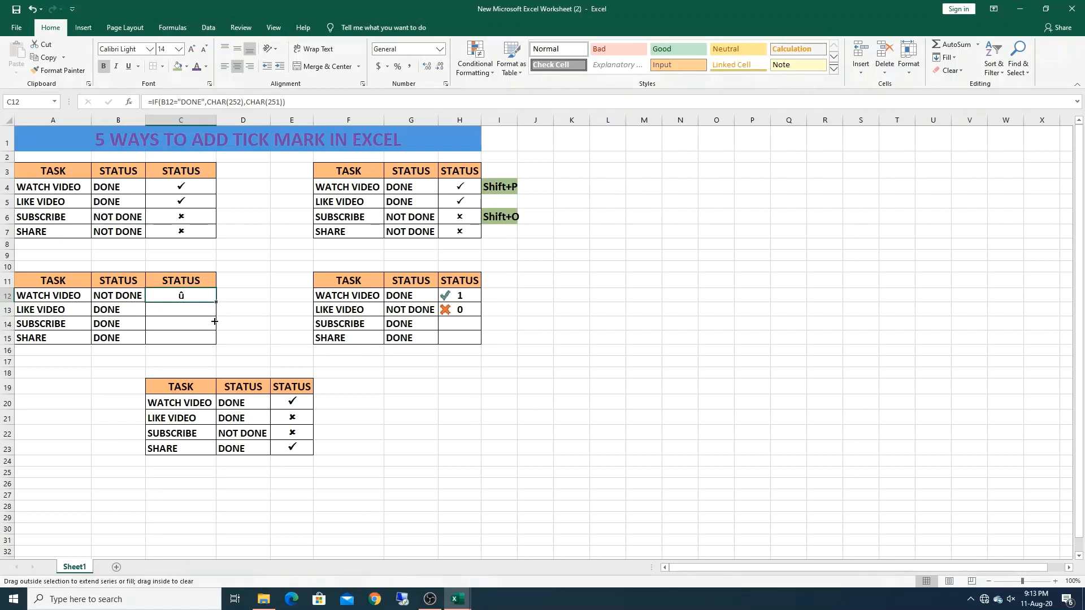
left_click_drag(215, 321, 215, 341)
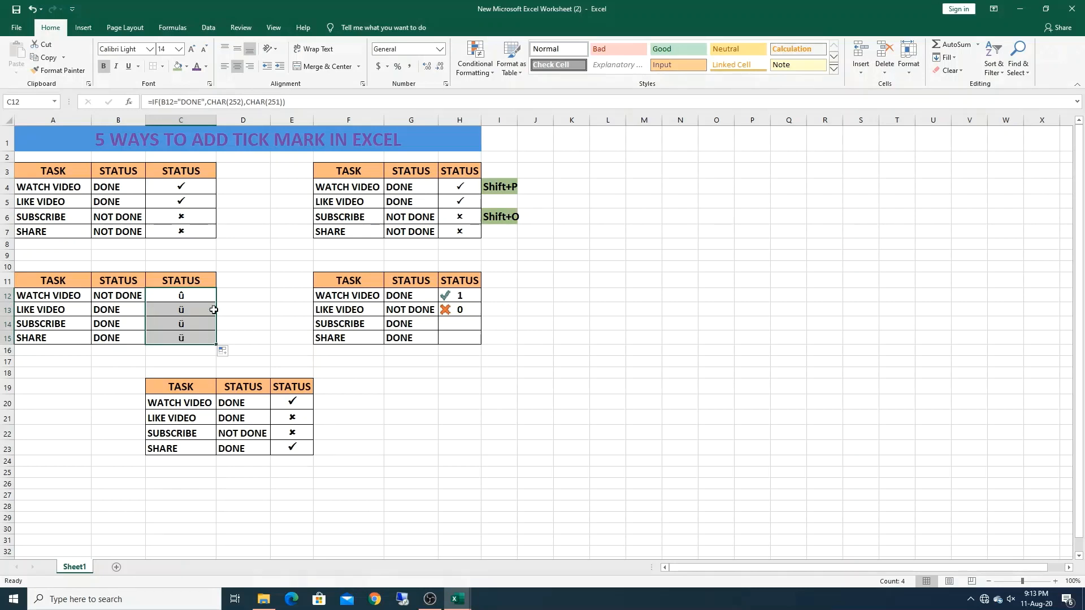
left_click(150, 49)
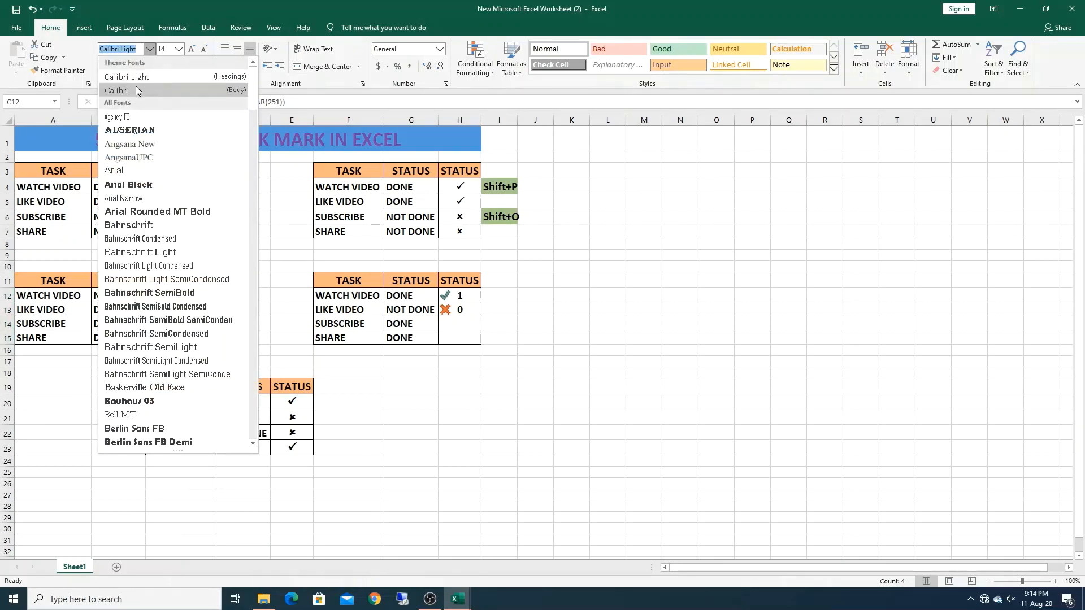
type("w")
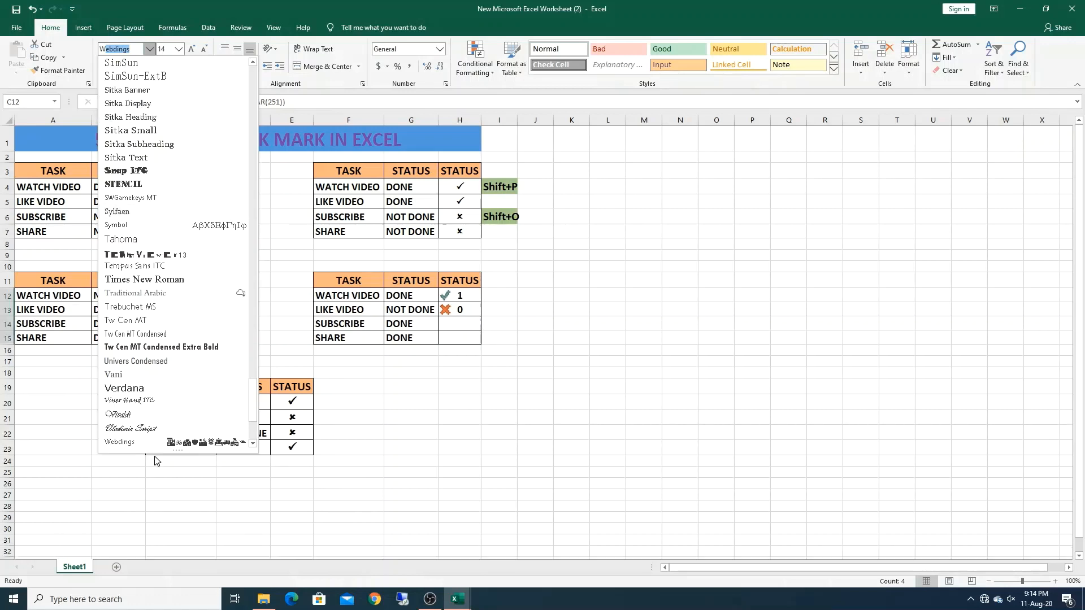
left_click(254, 446)
left_click(255, 445)
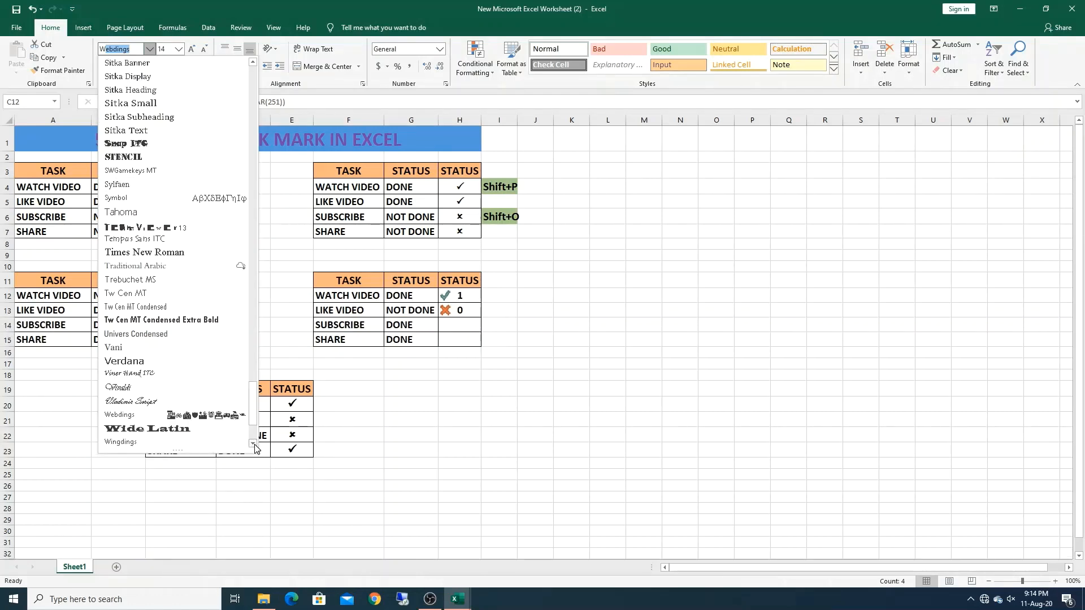
left_click(255, 445)
left_click(128, 430)
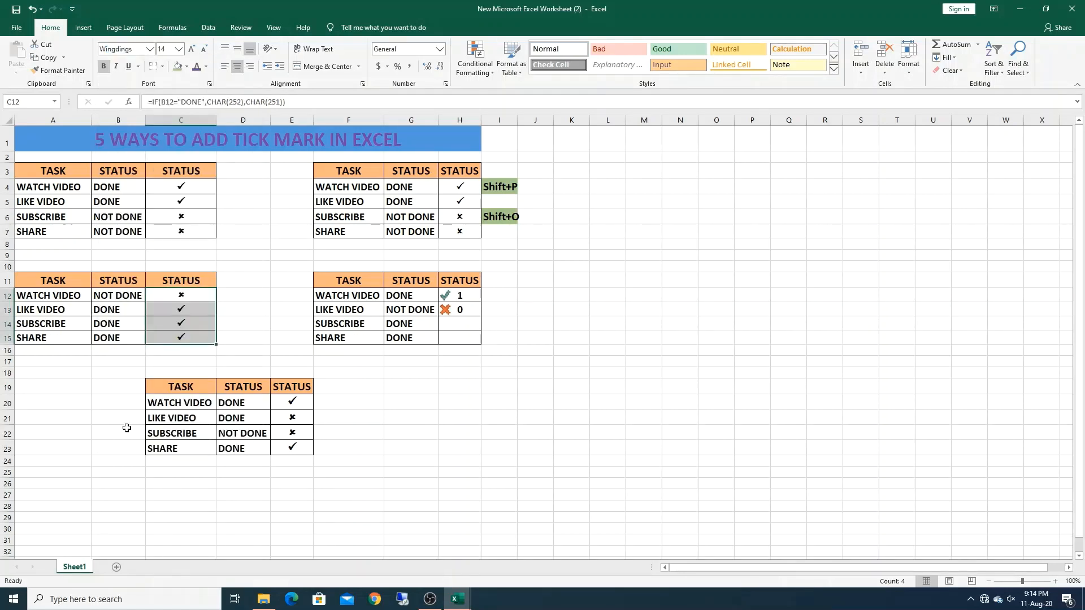
left_click(194, 294)
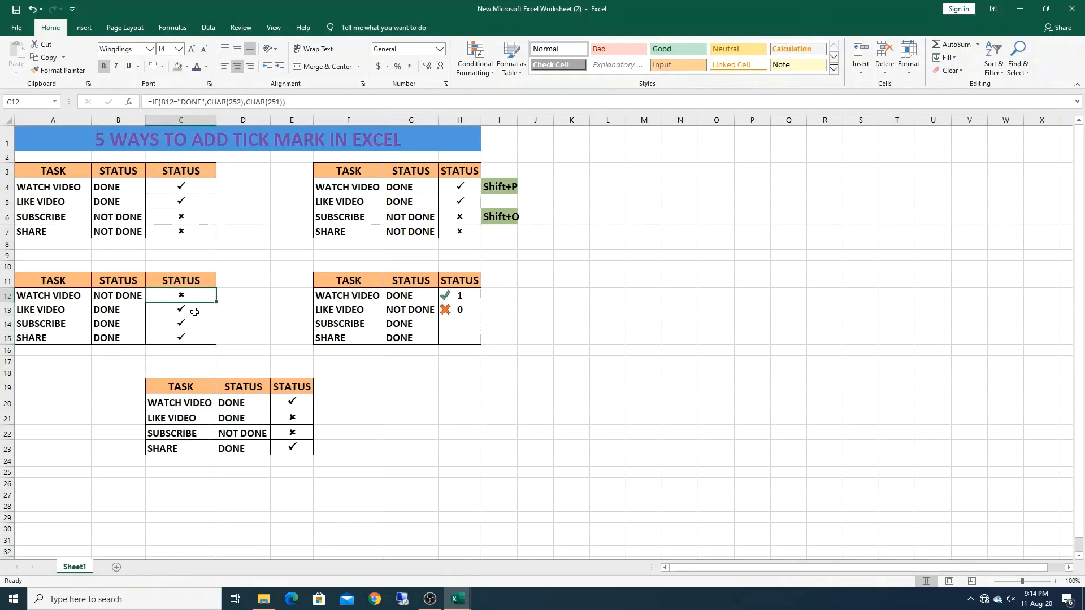
Change the status in B13 and B14 to NOT DONE to test the formula marks
left_click(126, 309)
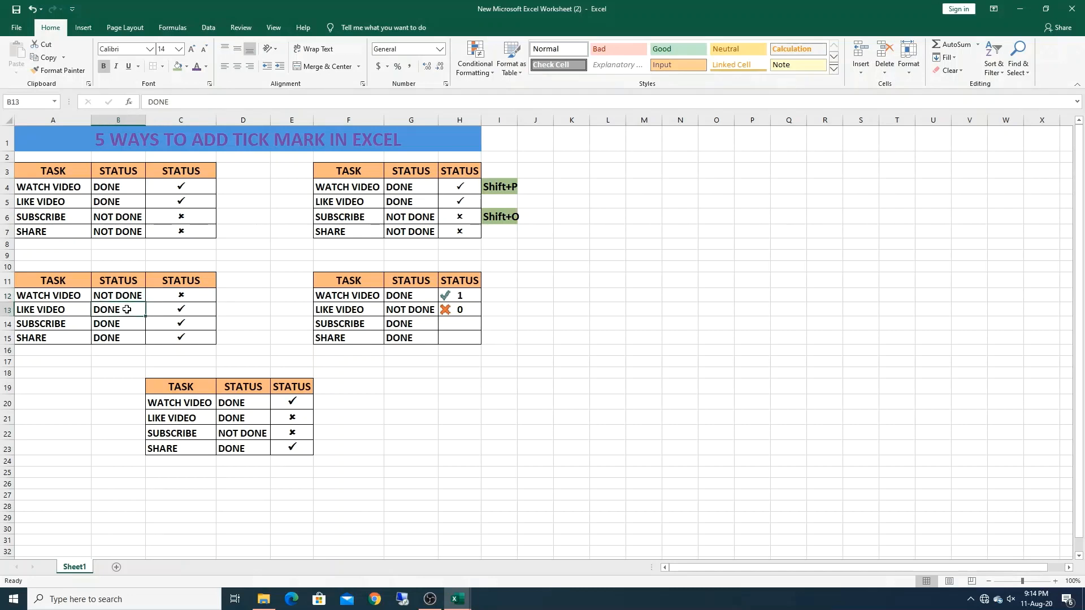
type("NOT")
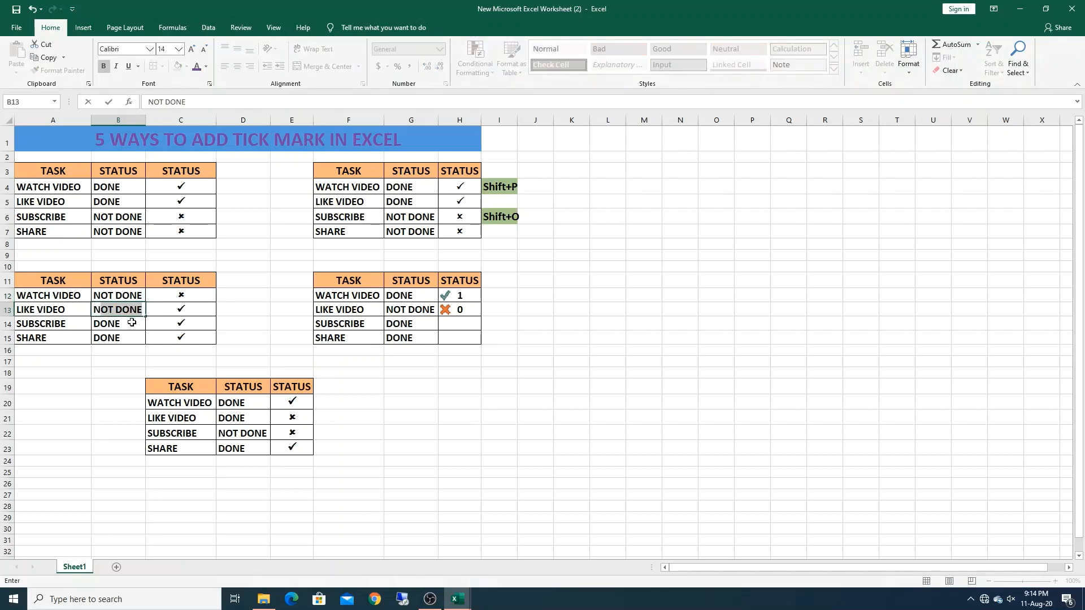
left_click(132, 323)
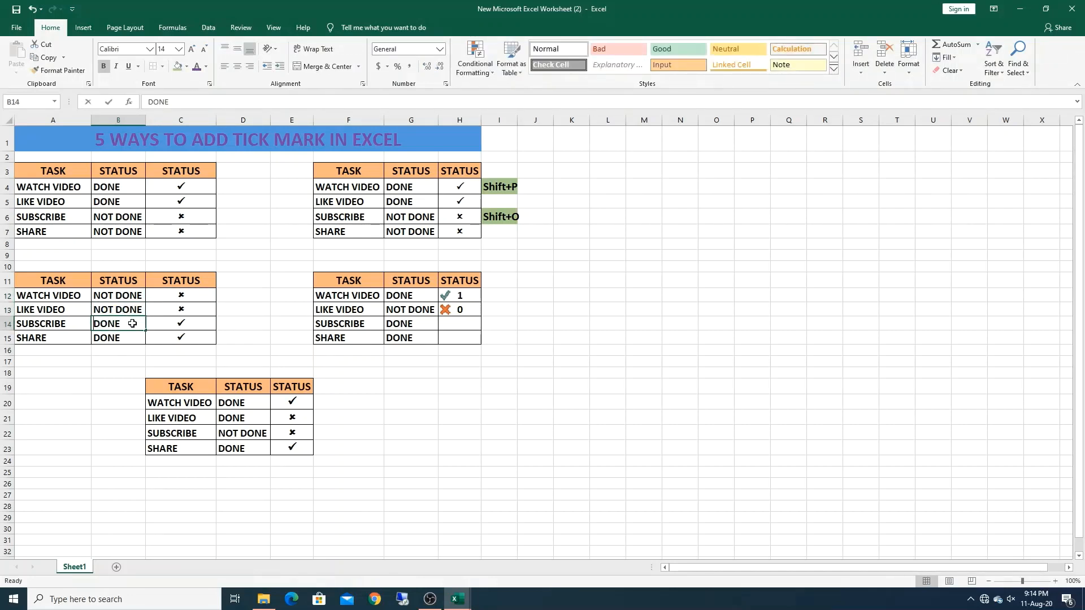
type("NOT")
left_click(138, 338)
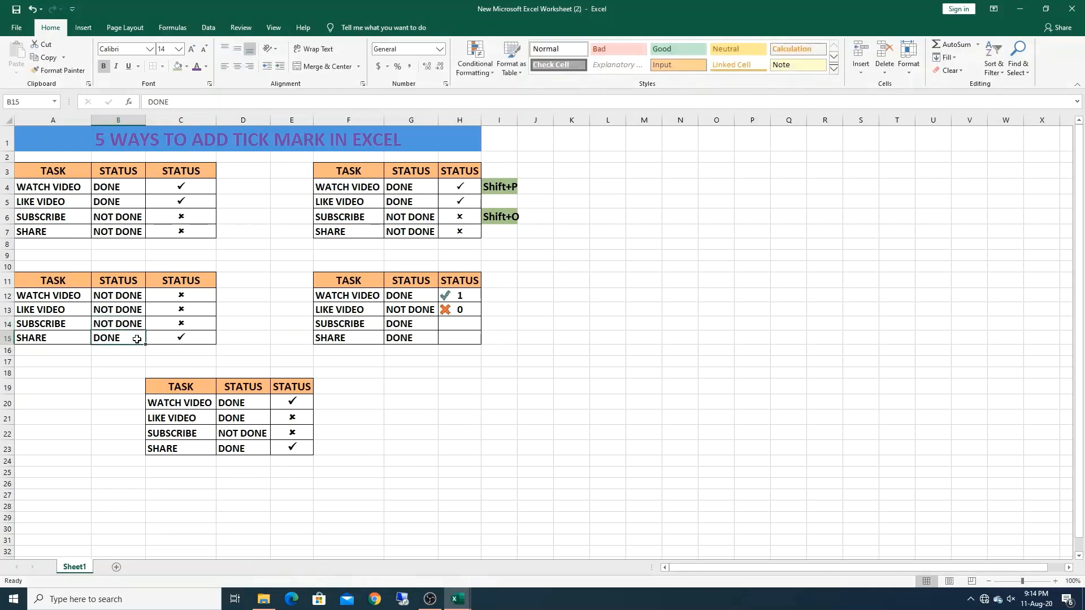
Set the status of WATCH VIDEO, LIKE VIDEO and SUBSCRIBE in B12:B14 to DONE
left_click(123, 298)
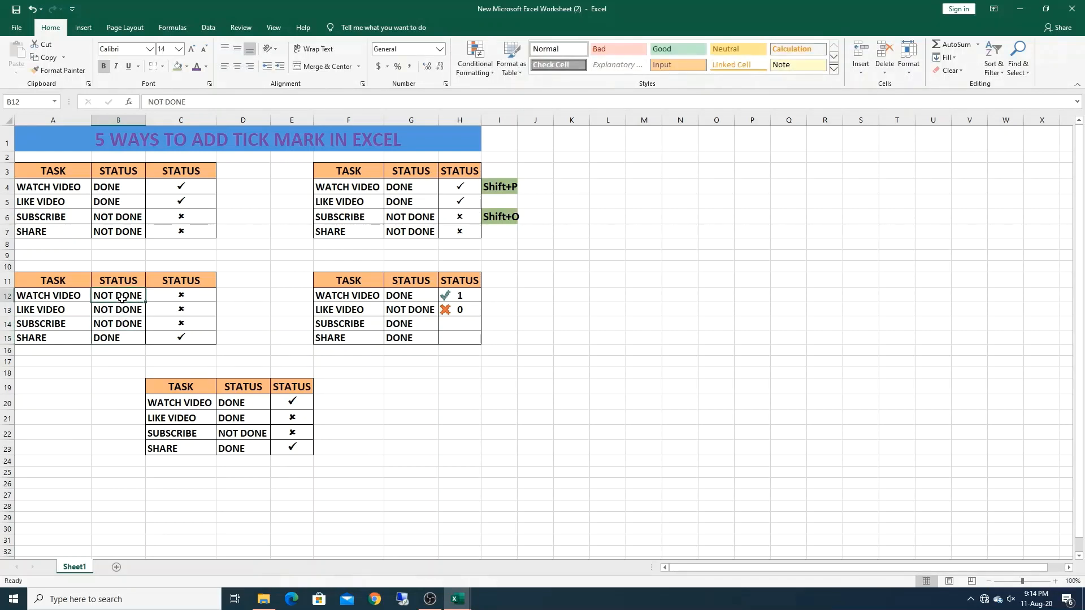
type("D")
left_click(125, 309)
type("D")
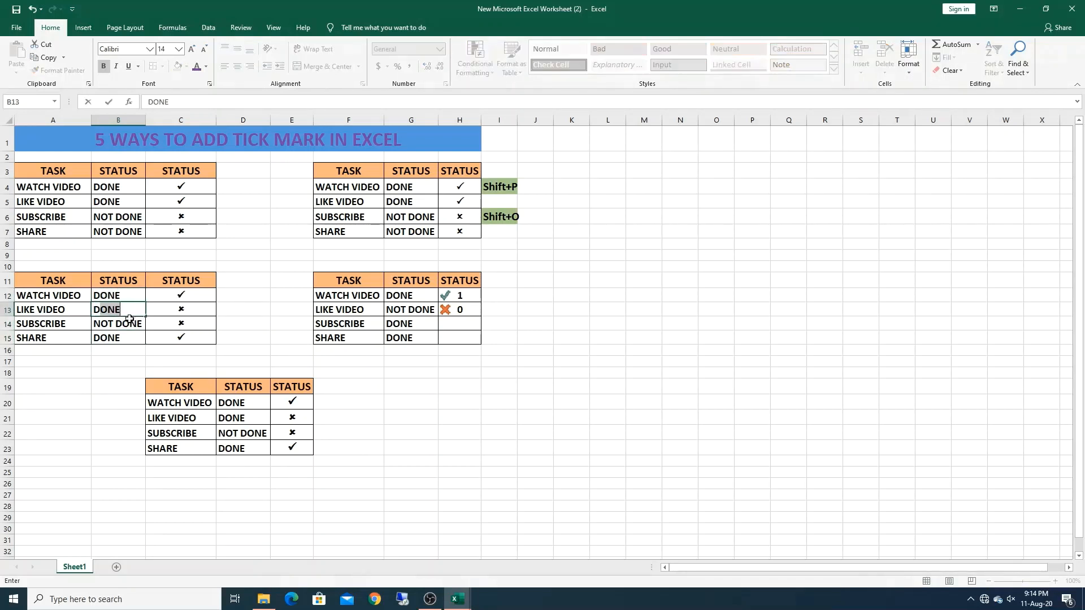
left_click(129, 319)
type("D")
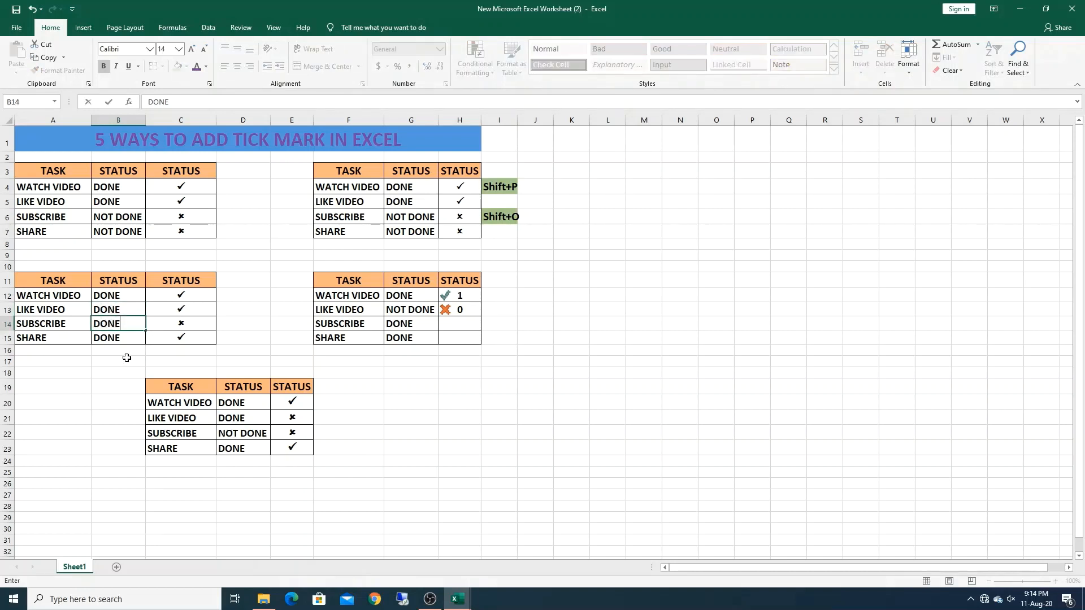
left_click(127, 358)
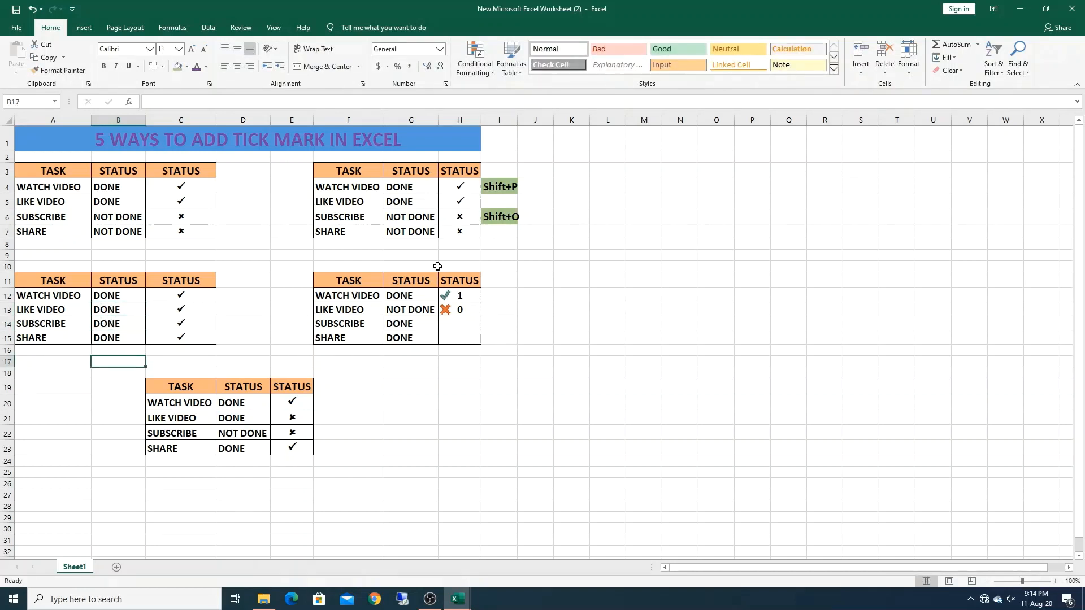
Clear the existing formulas from status cells H12 and H13 of the fourth table
left_click(464, 298)
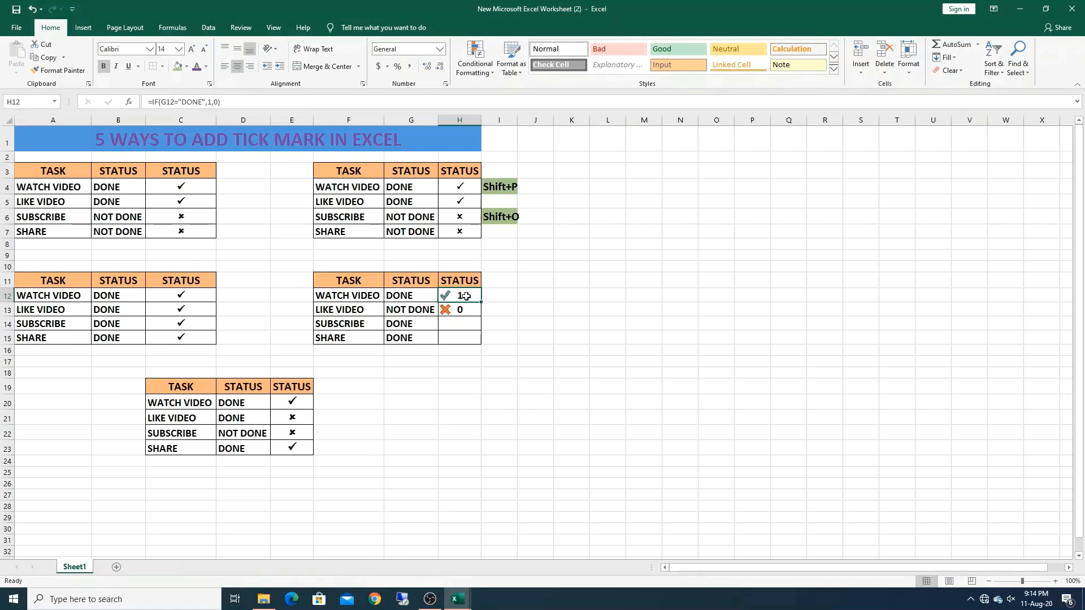
left_click_drag(466, 300, 457, 307)
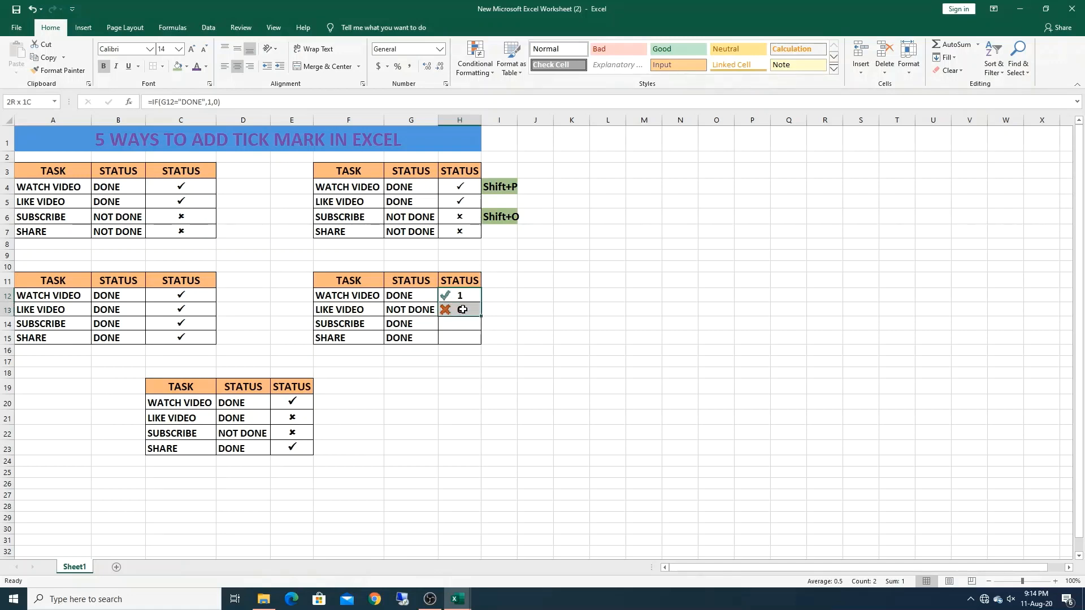
key("Delete")
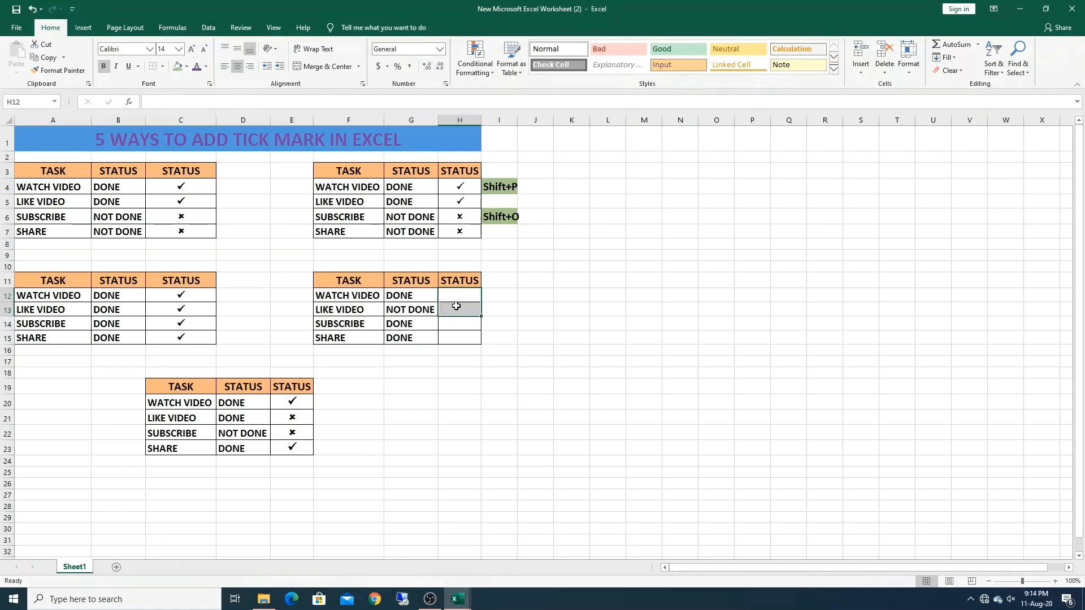
left_click(463, 334)
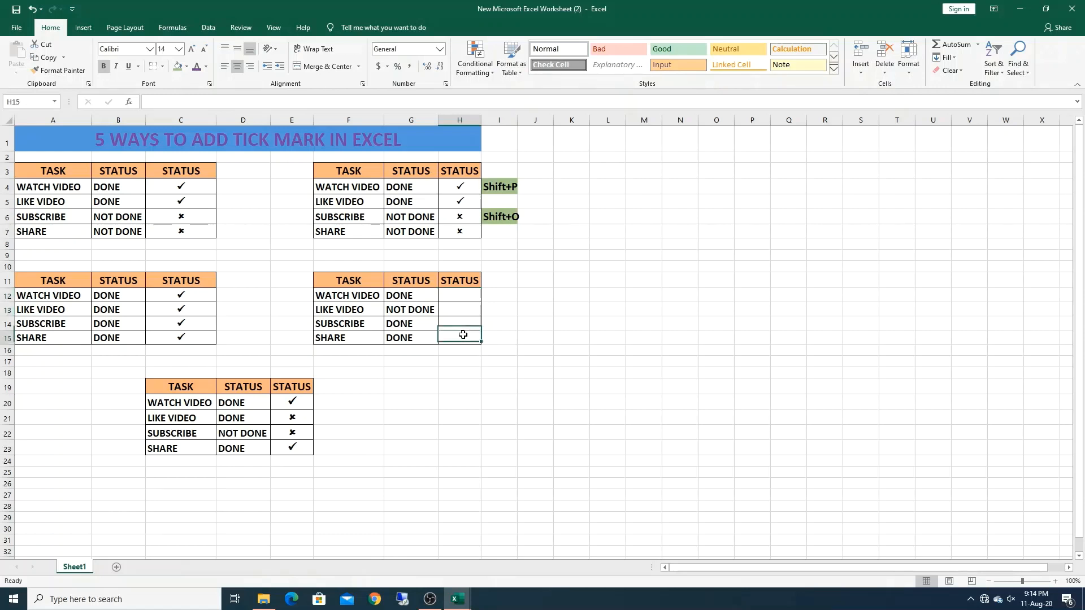
Begin an IF formula in cell H12 that tests whether G12 equals "DONE"
left_click(467, 293)
type("=")
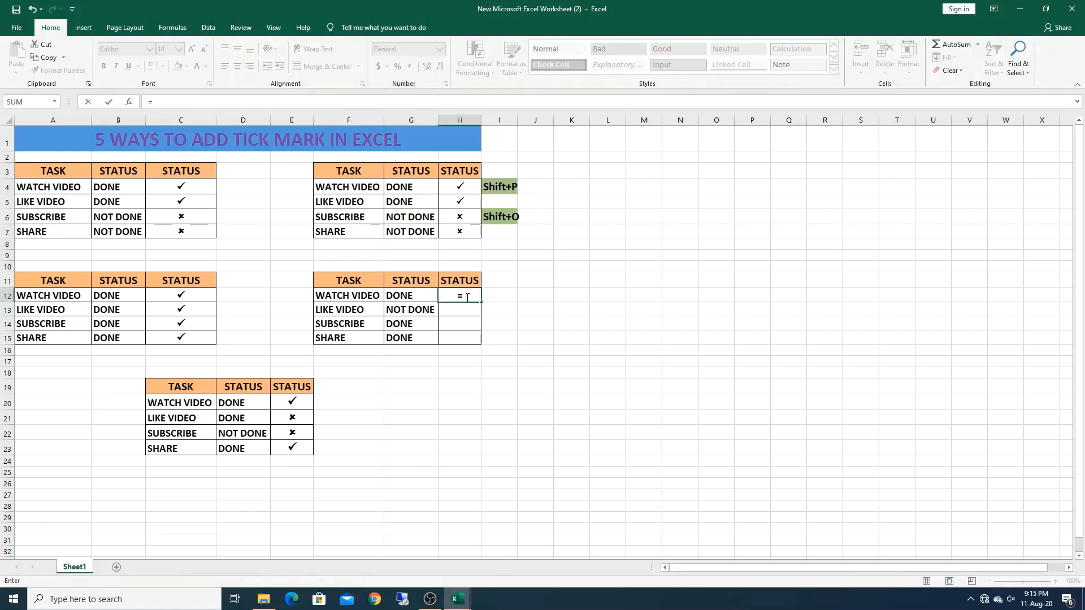
type("IF(")
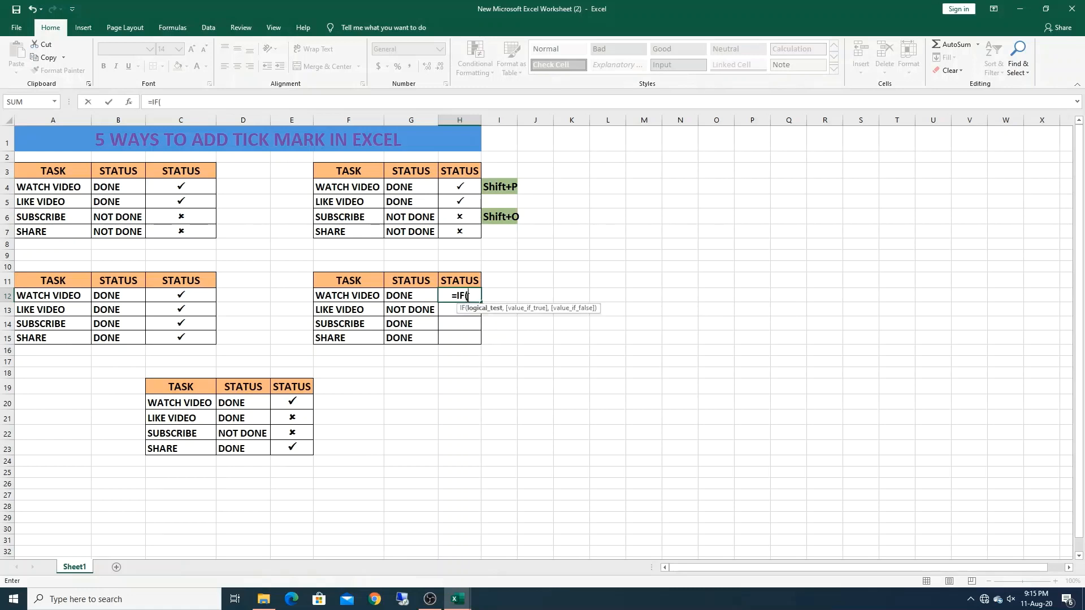
left_click(416, 299)
type("=")
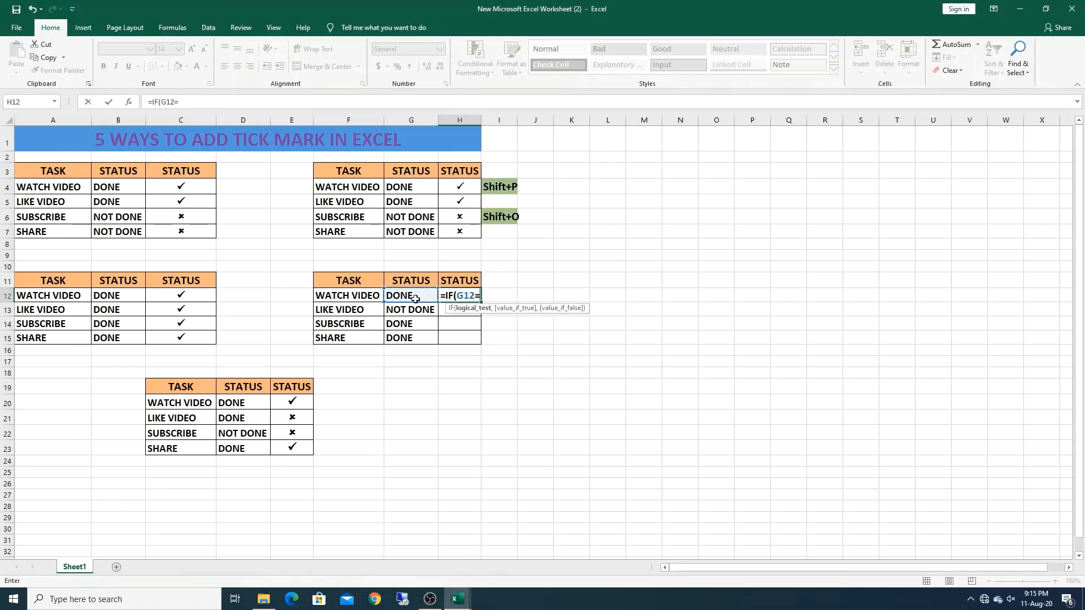
type("\"DONE")
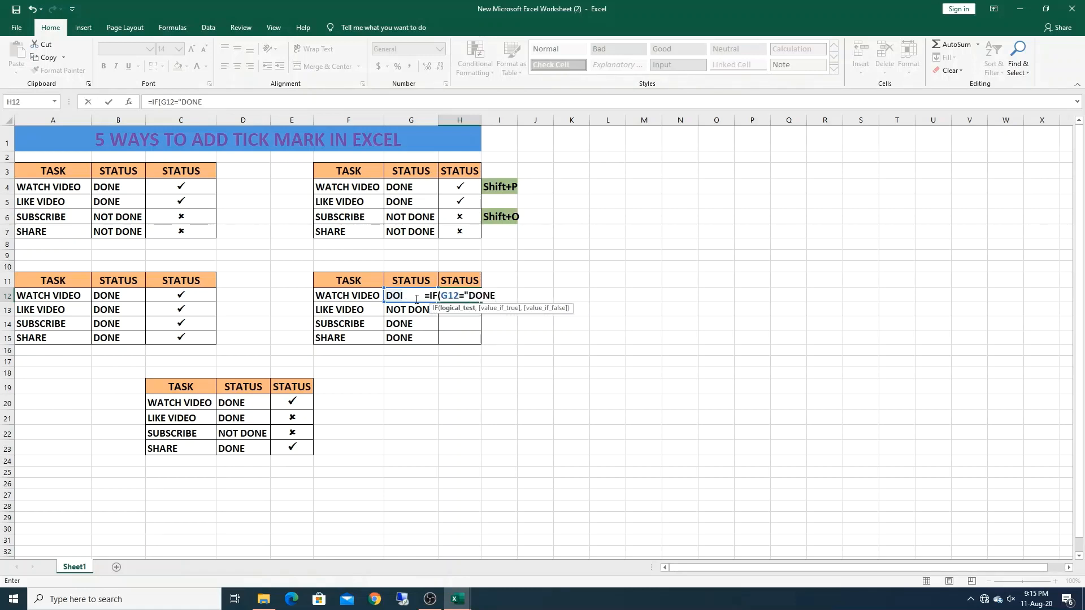
Complete the H12 formula with 1 as the true value and 0 as the false value, and fill it down to H15
type("\",1")
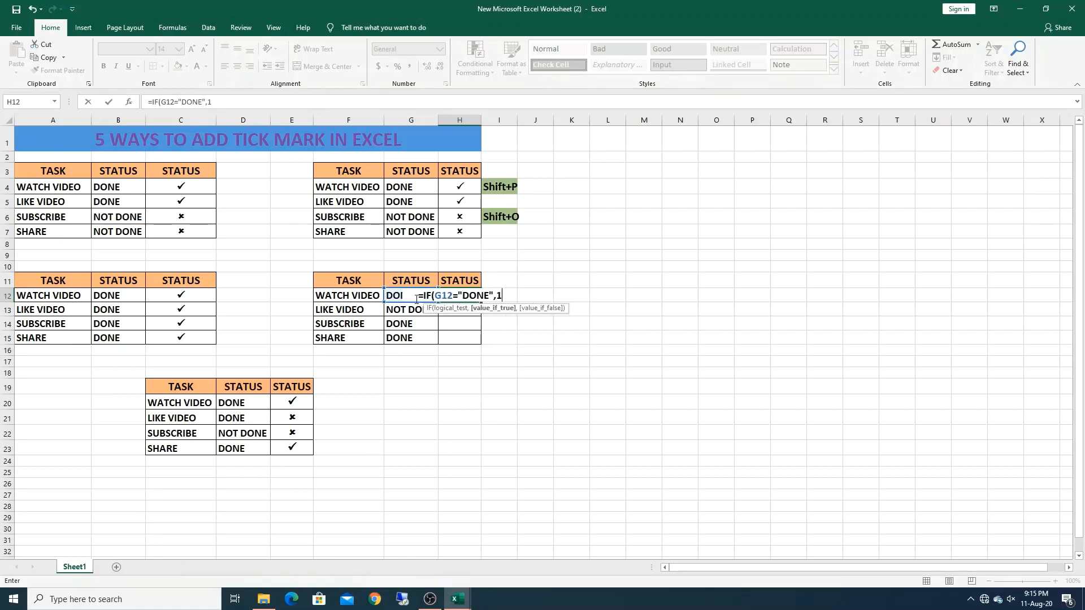
type(",0")
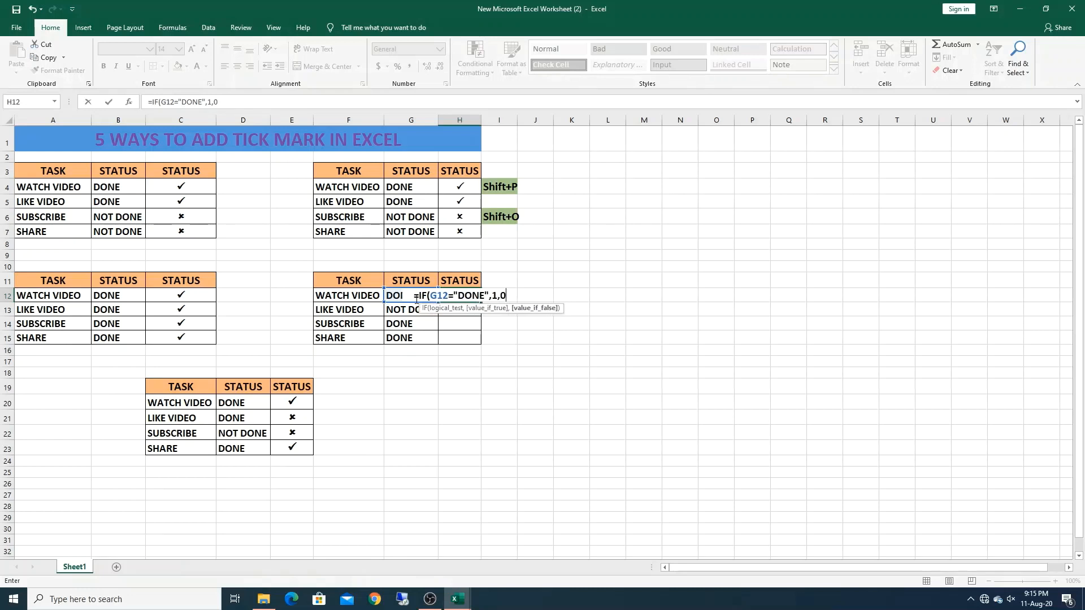
type(")")
key("Return")
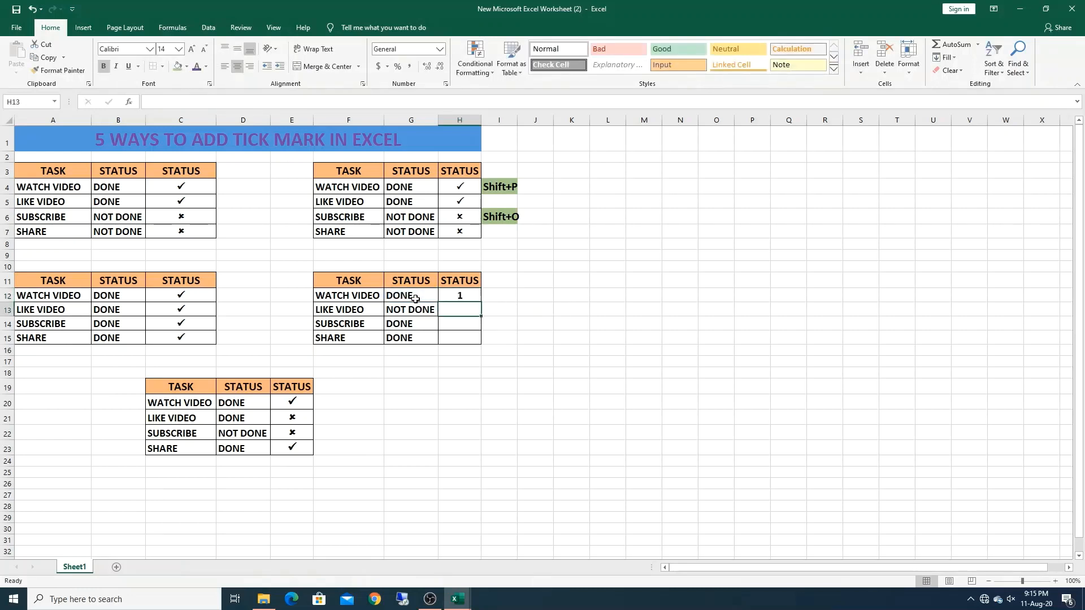
key("Up")
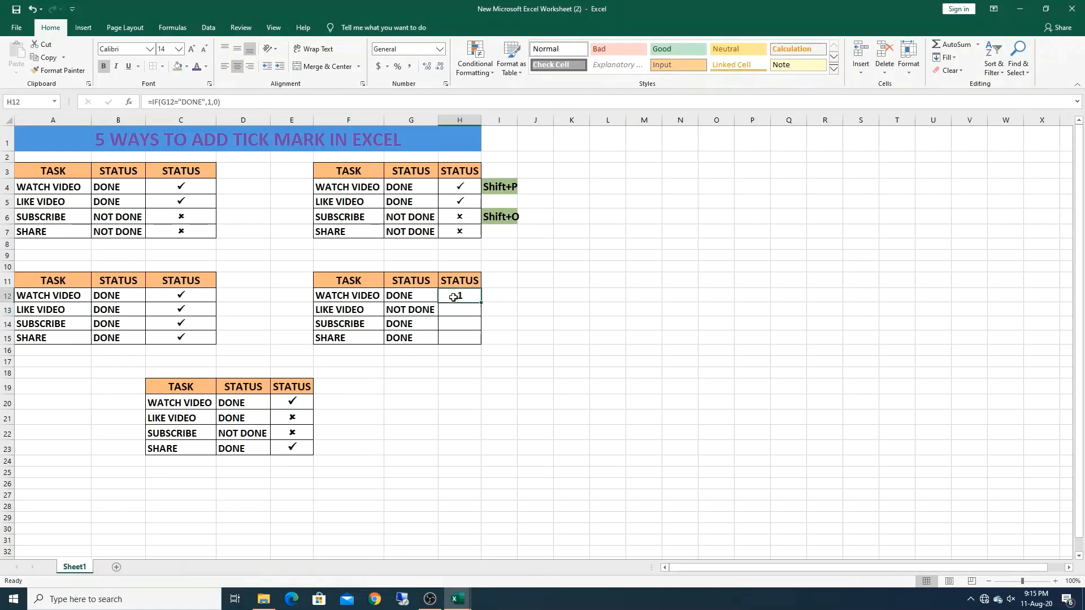
left_click_drag(482, 306, 478, 336)
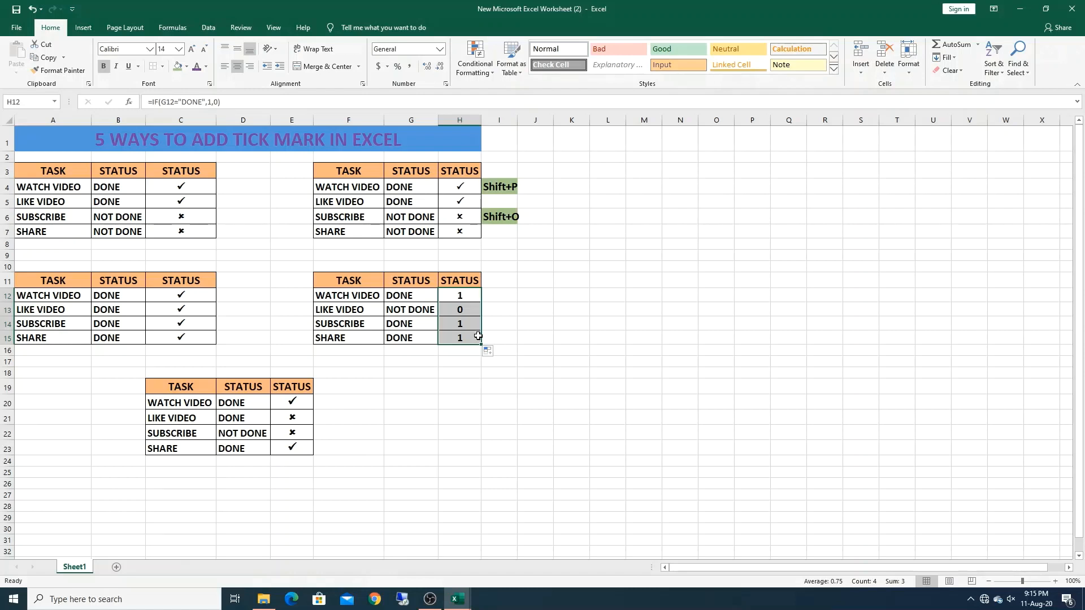
Change the LIKE VIDEO status in G13 to DONE and the SUBSCRIBE status in G14 to NOT DONE
left_click(415, 311)
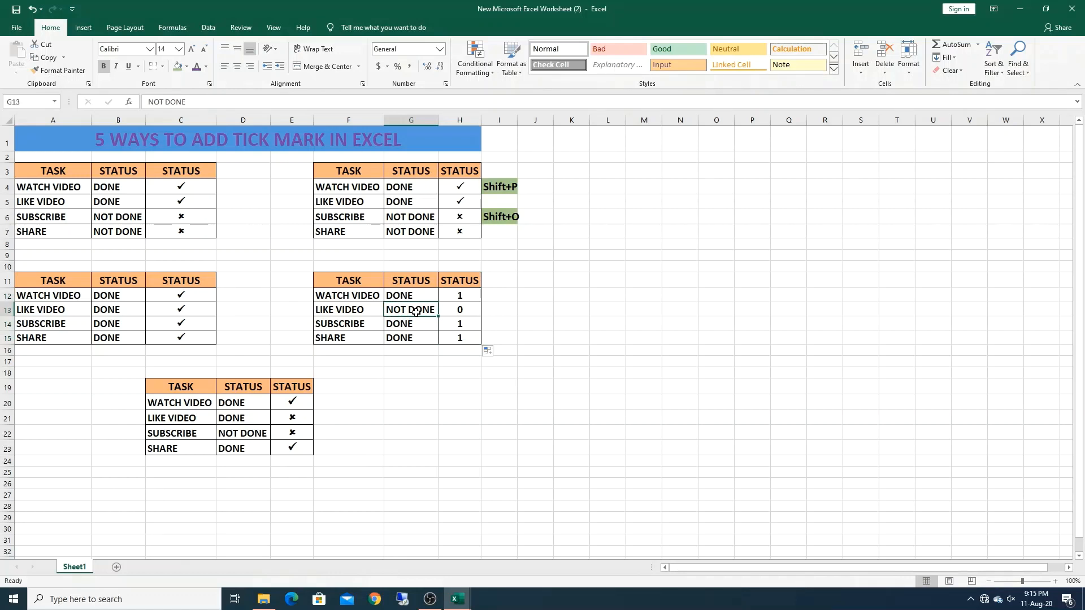
type("D")
key("Return")
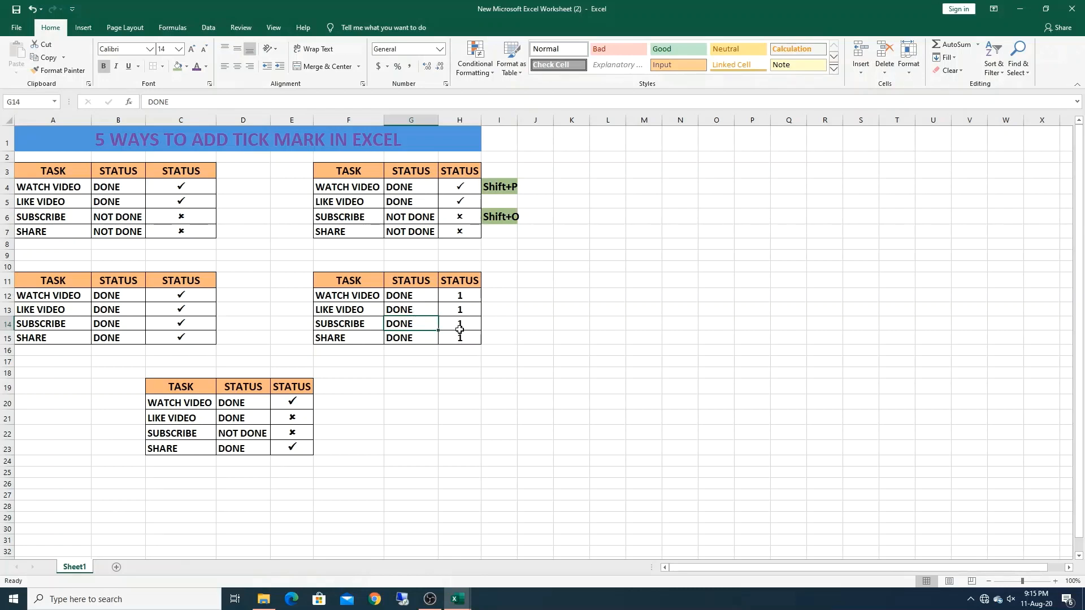
type("NO")
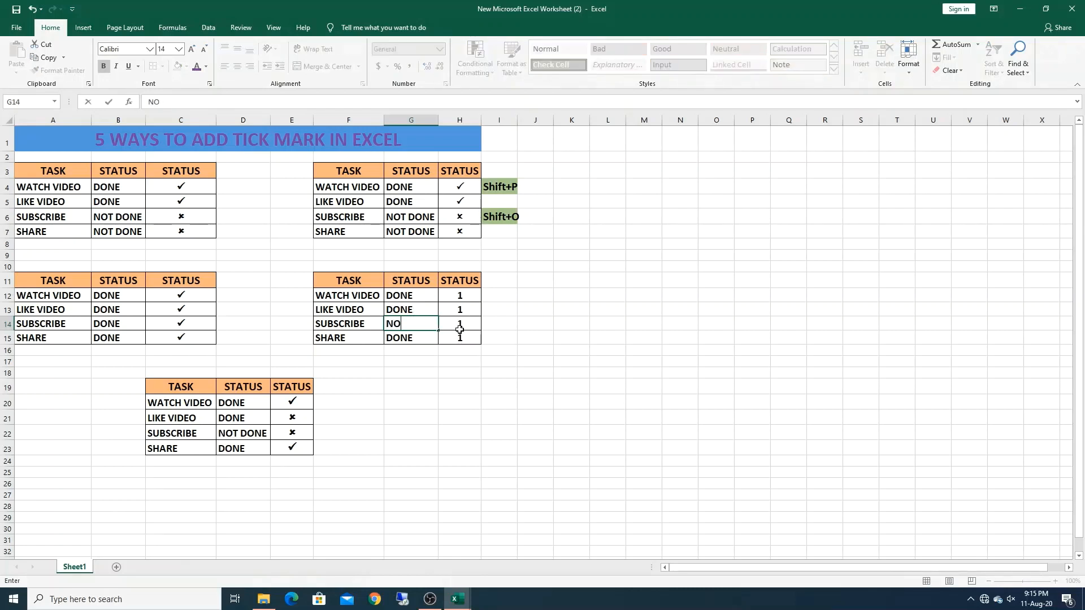
type("T DONE")
key("Return")
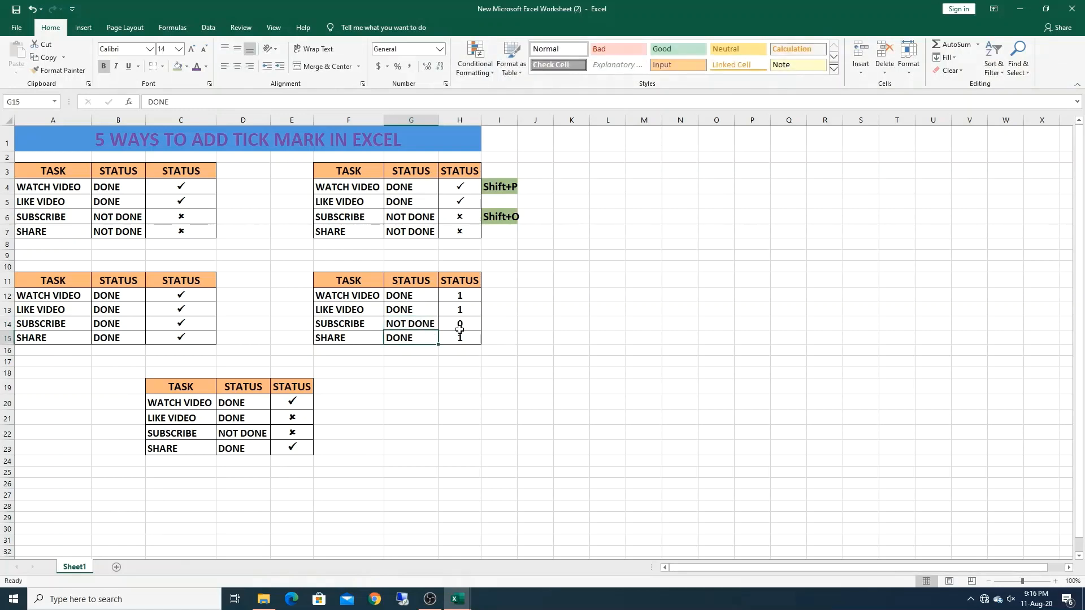
Apply the conditional formatting icon set with uncircled check, exclamation and cross indicators to H12:H15
left_click_drag(465, 298, 468, 339)
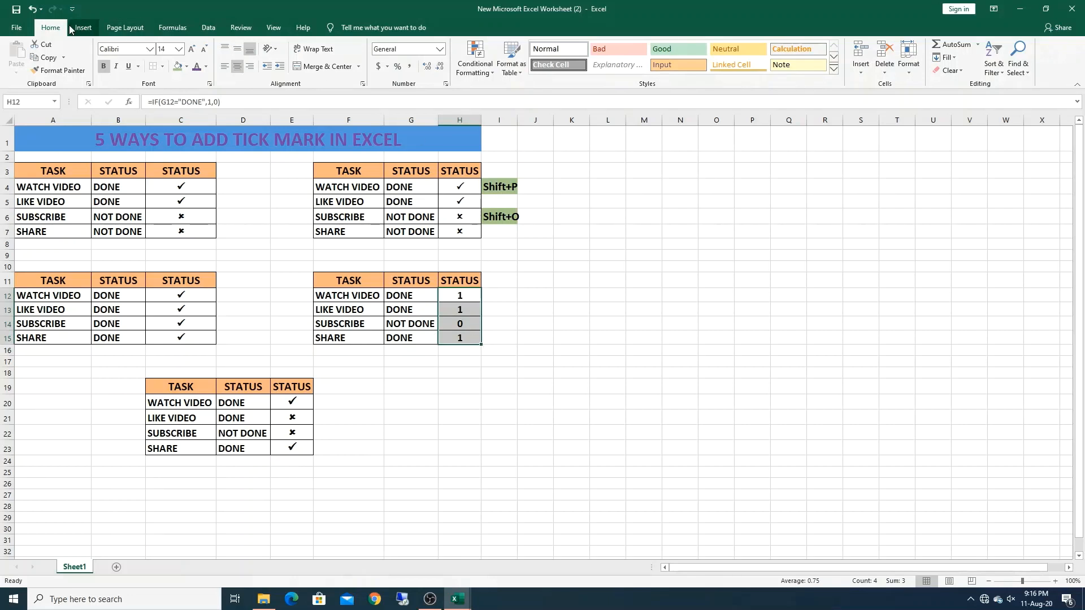
left_click(461, 74)
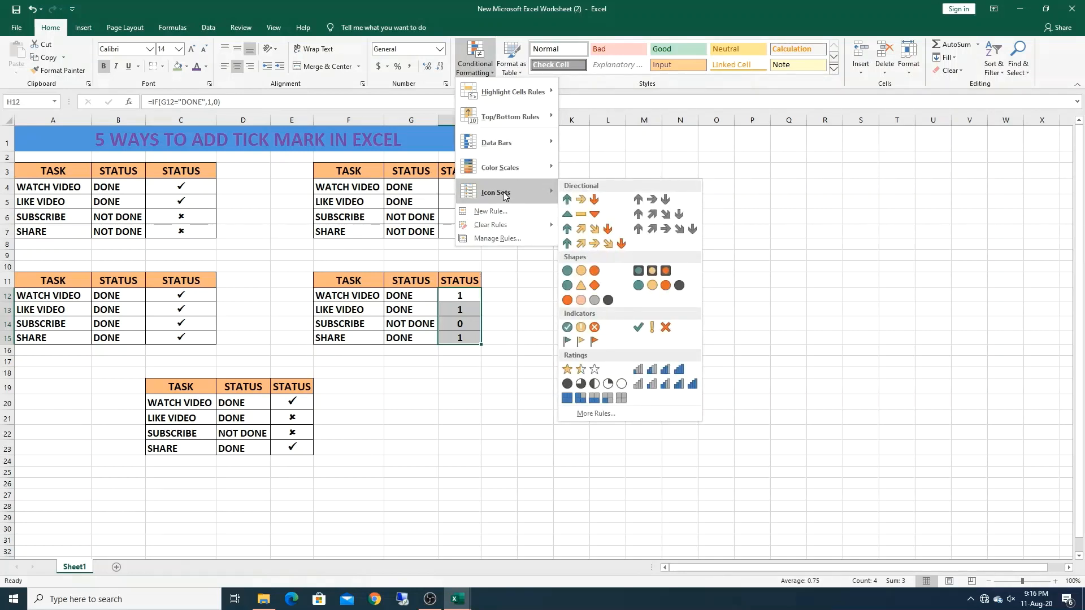
left_click(658, 331)
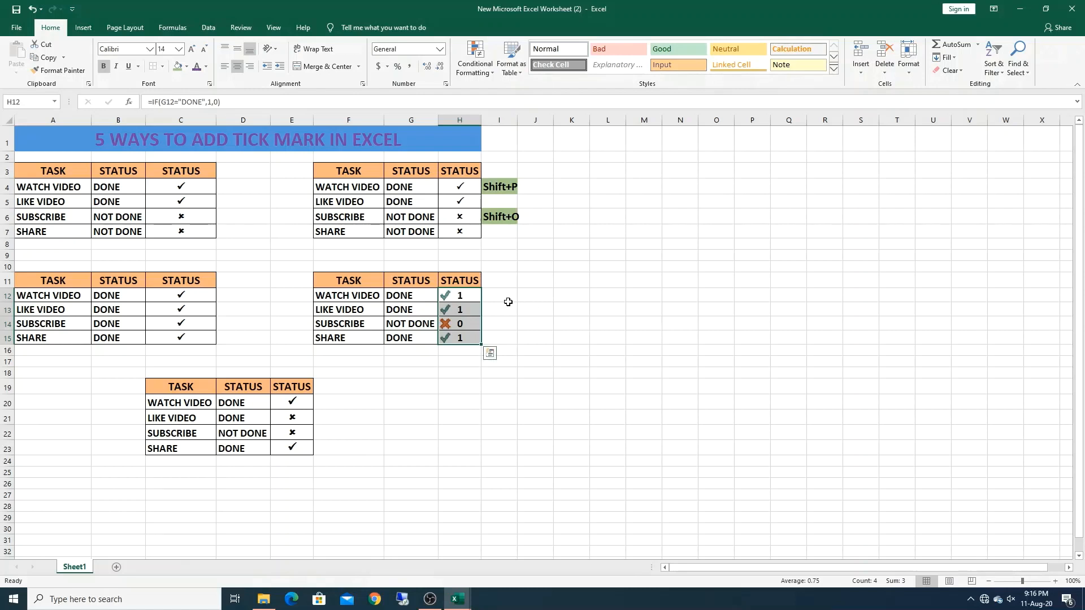
Set the WATCH VIDEO and LIKE VIDEO statuses in G12 and G13 to NOT DONE and the SUBSCRIBE status in G14 to DONE
left_click(417, 293)
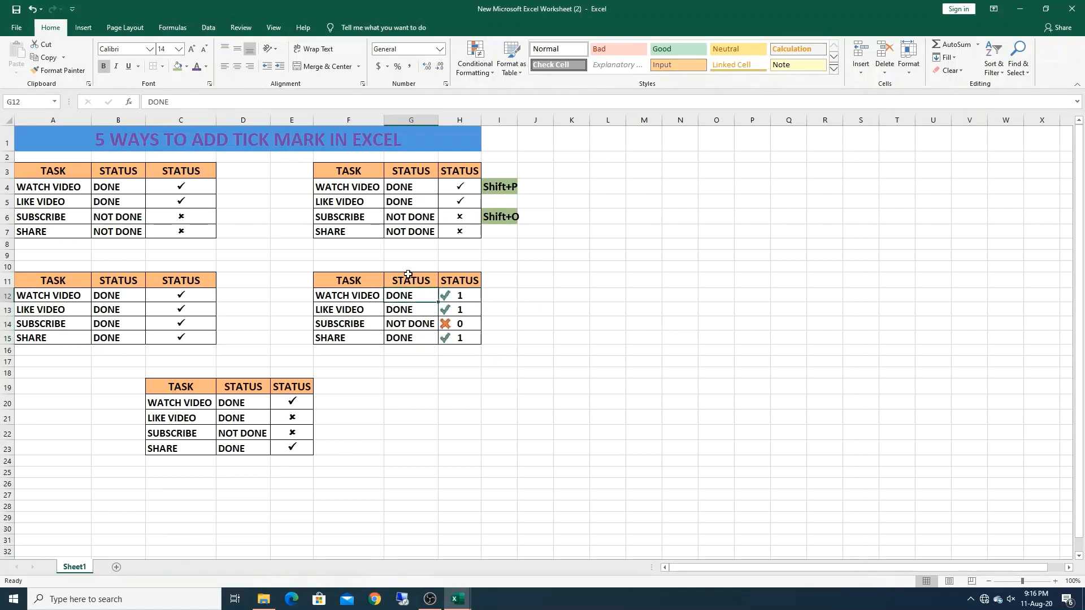
type("NOT")
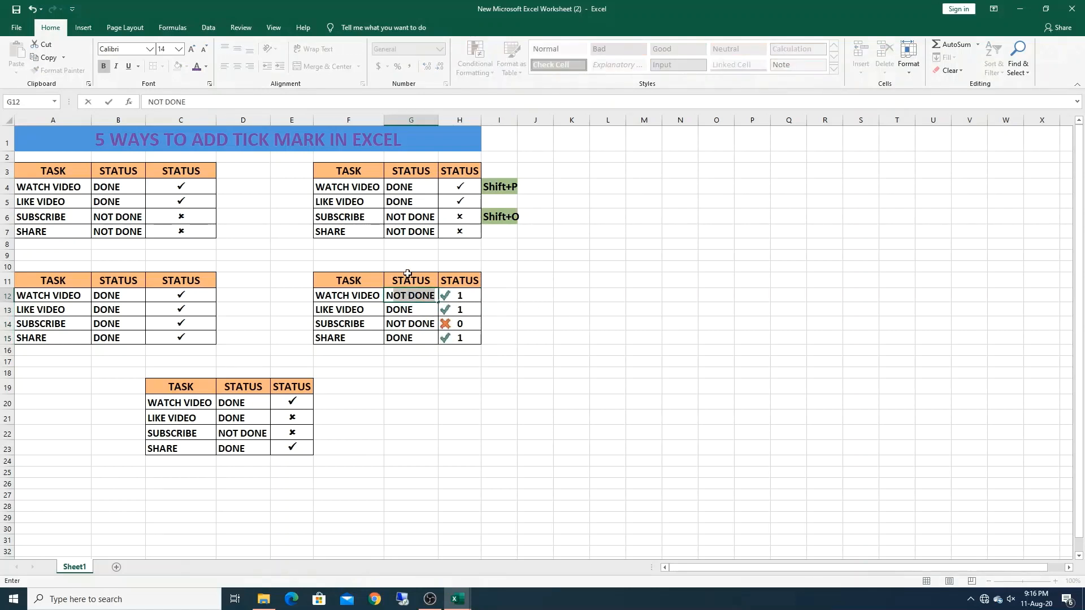
key("Return")
type("NOT")
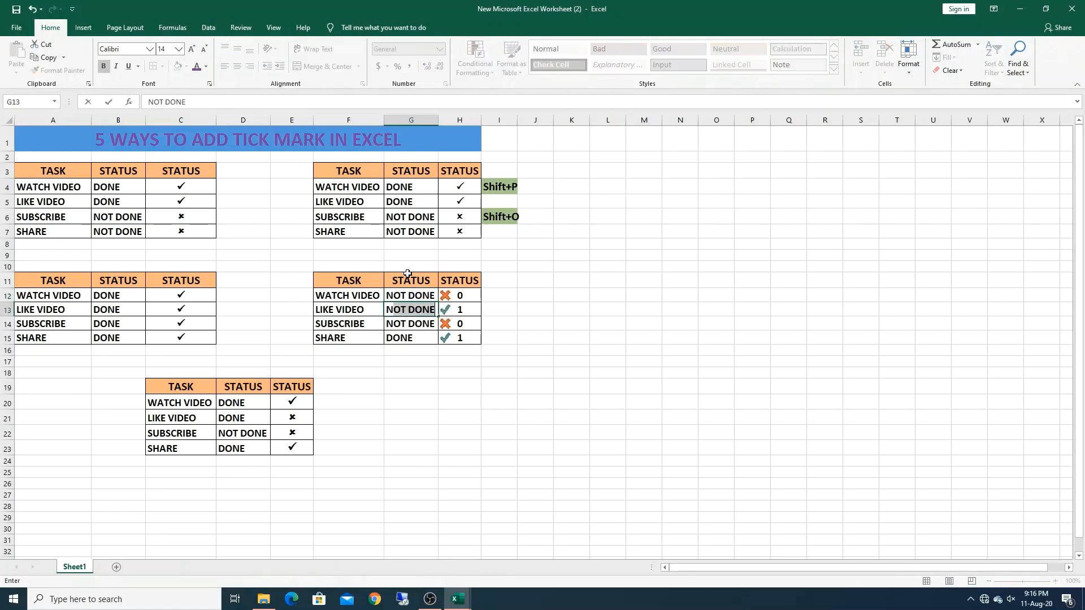
key("Return")
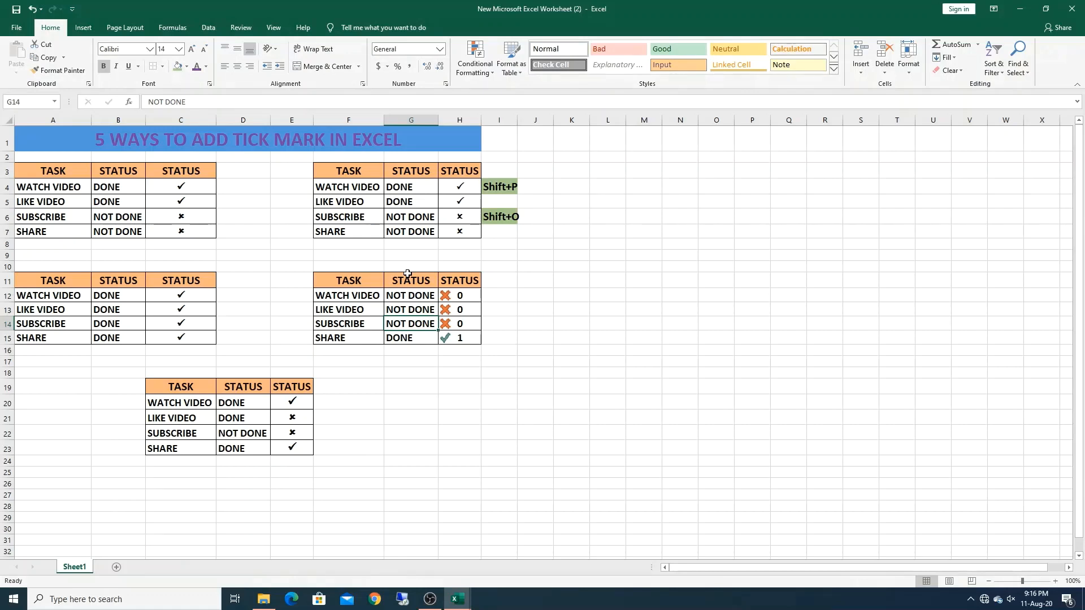
type("D")
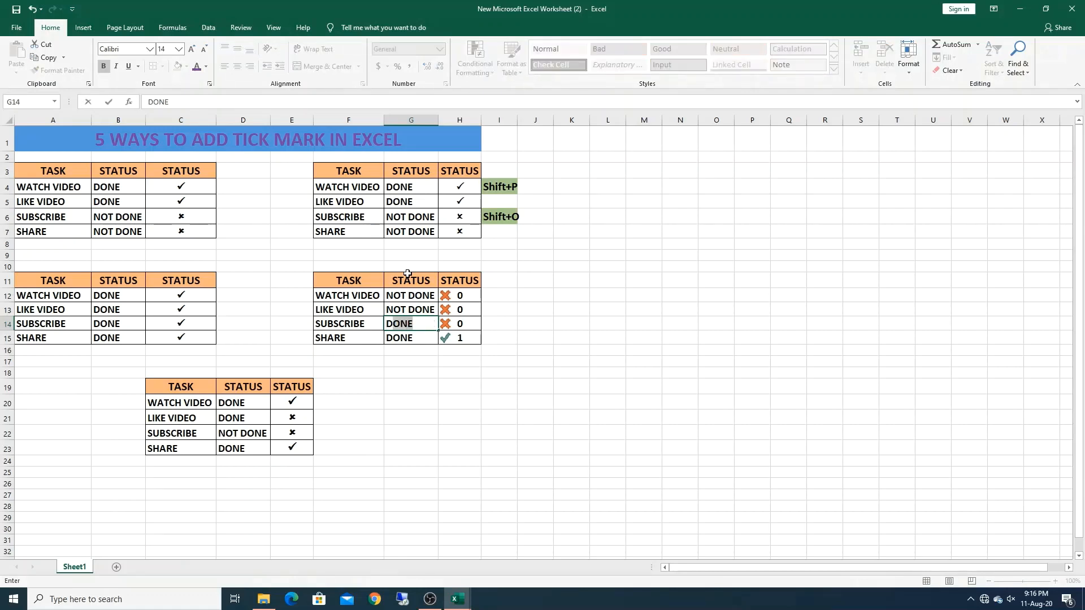
key("Return")
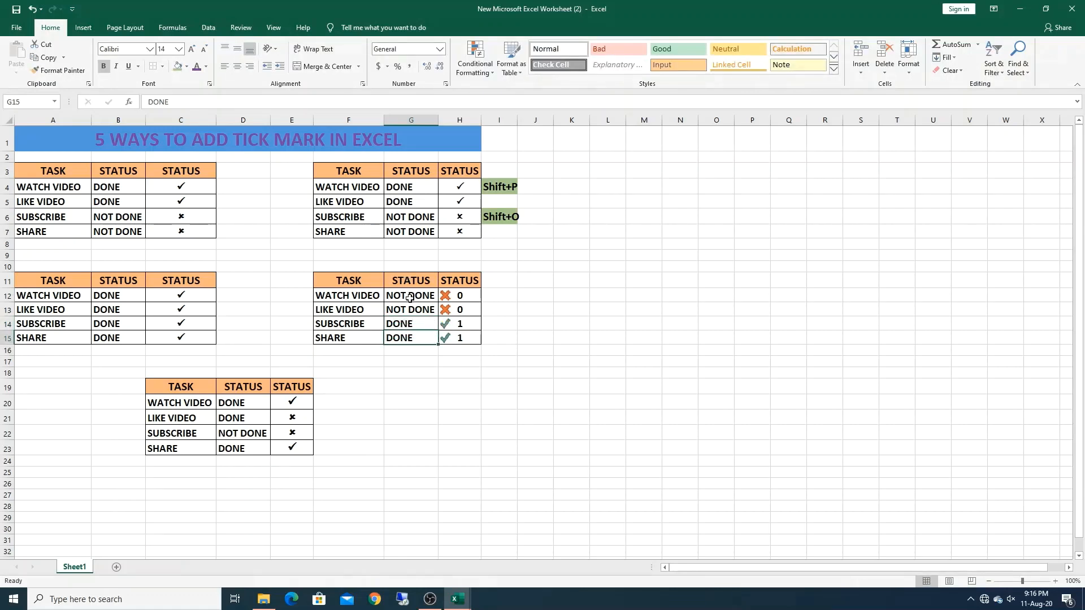
Set the WATCH VIDEO and LIKE VIDEO statuses in G12 and G13 to DONE
left_click(407, 292)
type("D")
key("Return")
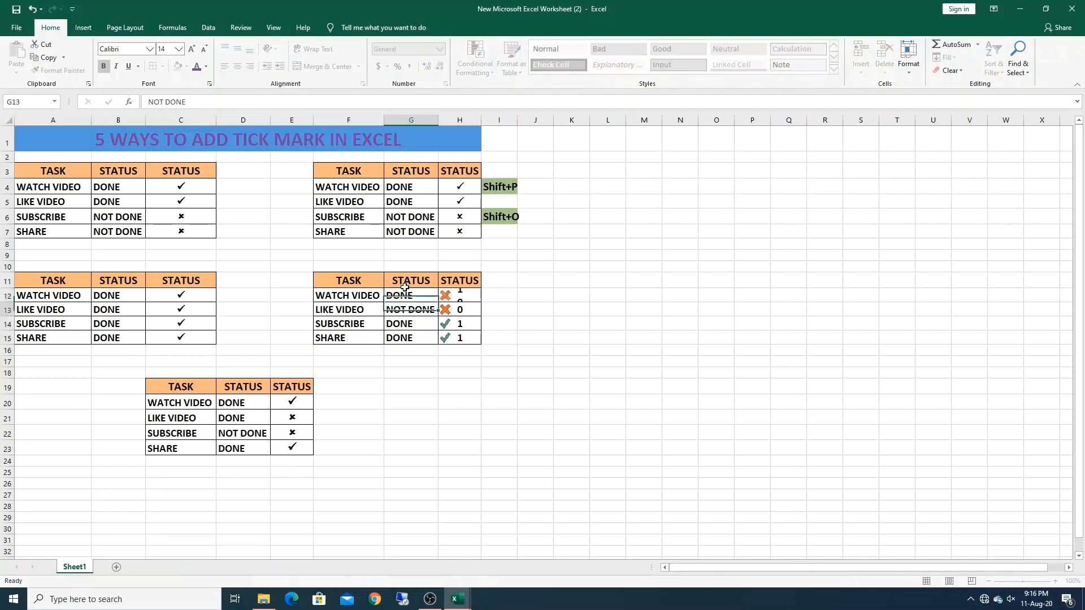
type("D")
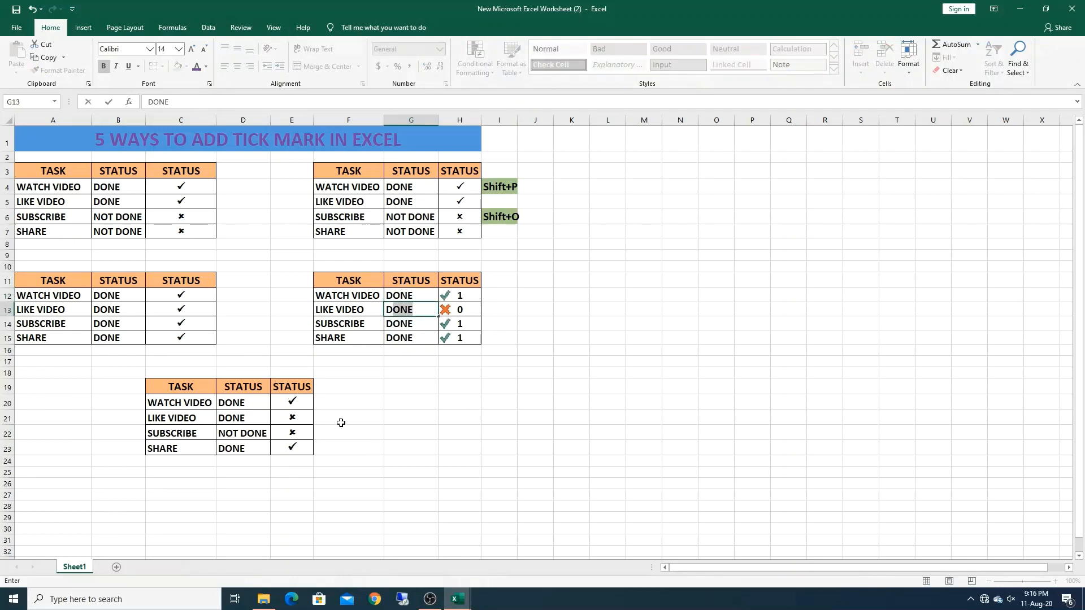
left_click(298, 408)
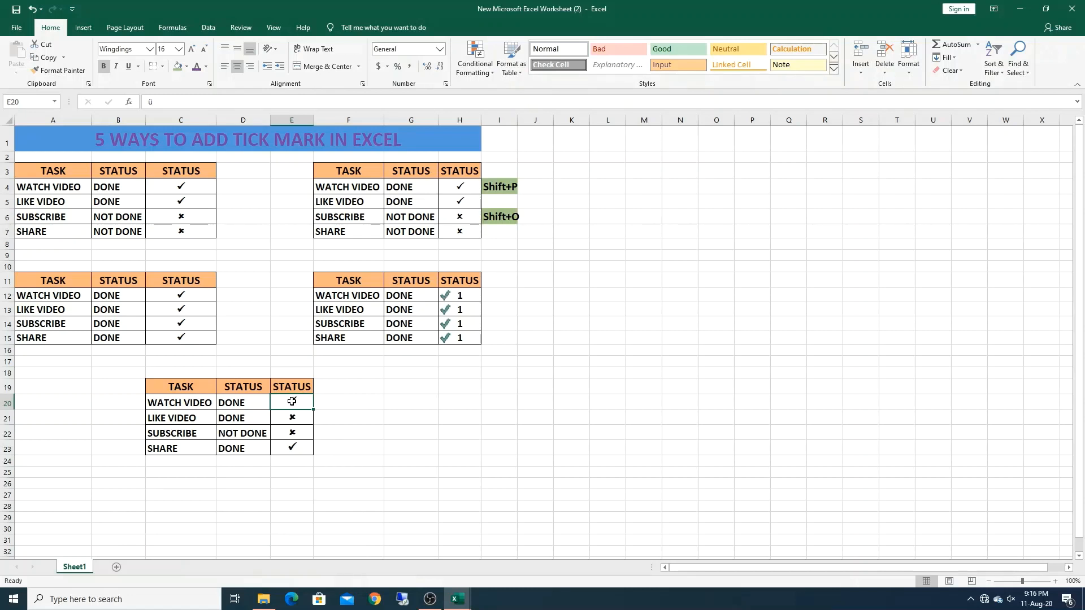
Clear the tick and cross marks from E20:E23 in the fifth table
left_click_drag(291, 402, 297, 449)
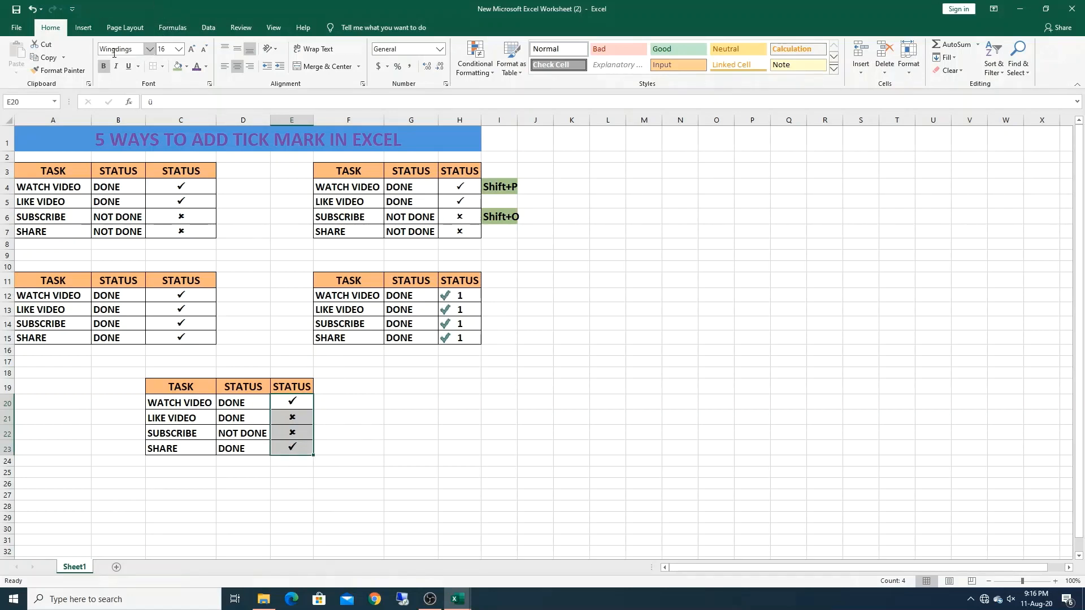
left_click_drag(298, 400, 299, 452)
key("Delete")
Enter the Wingdings tick character ü in E20 and E23 and the cross character û in E21 and E22
left_click(295, 397)
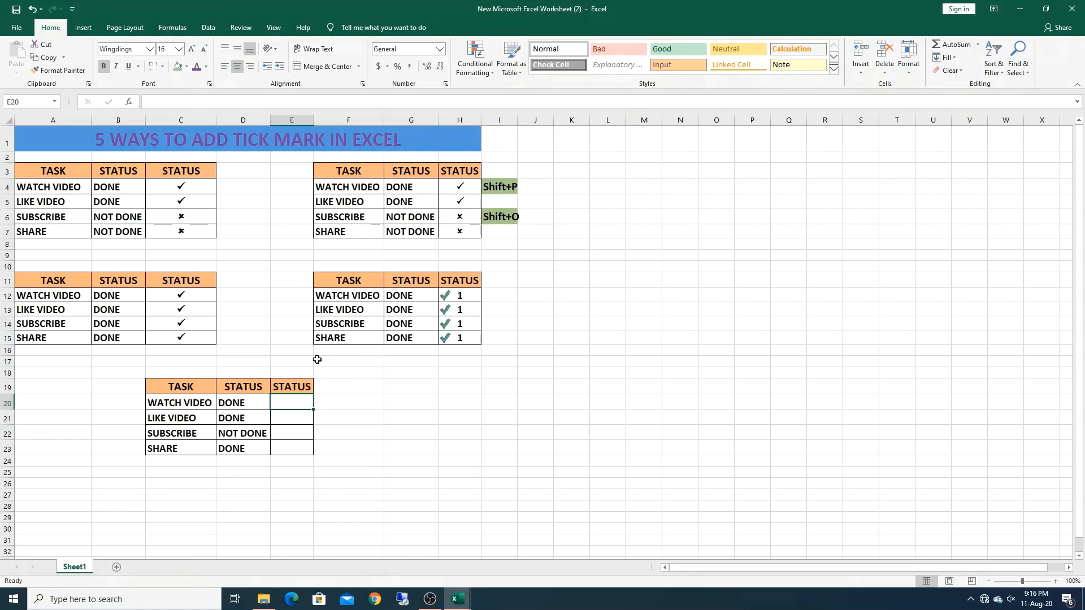
type("ü")
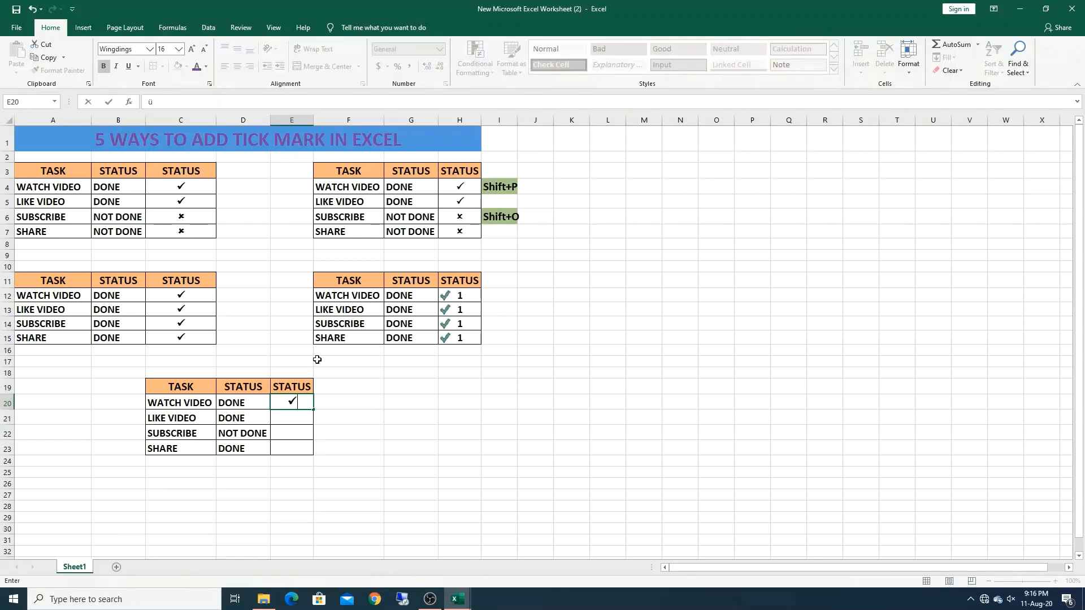
key("Return")
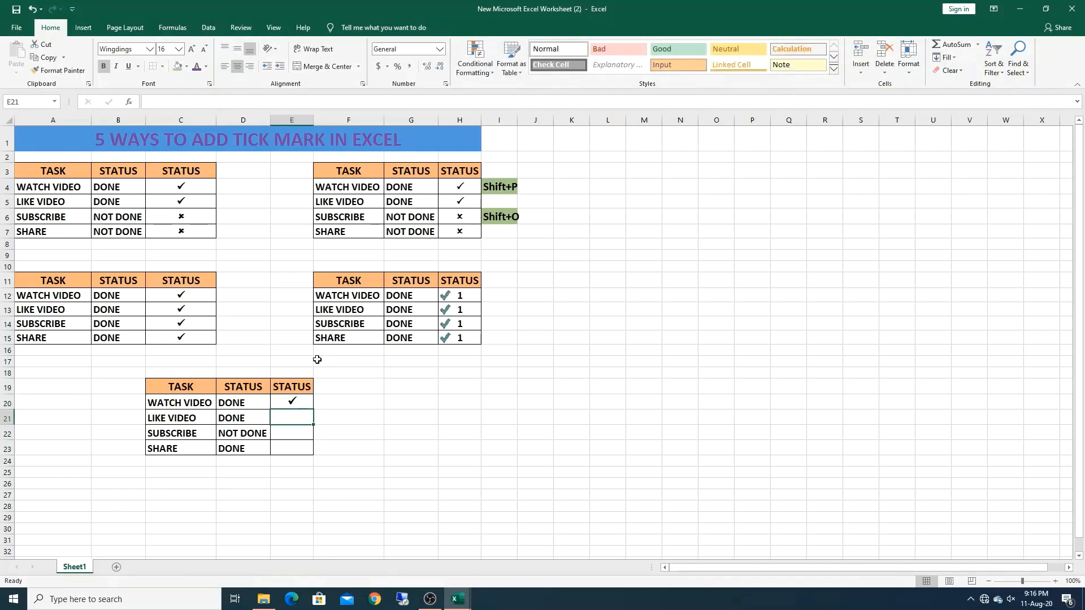
type("û")
key("Return")
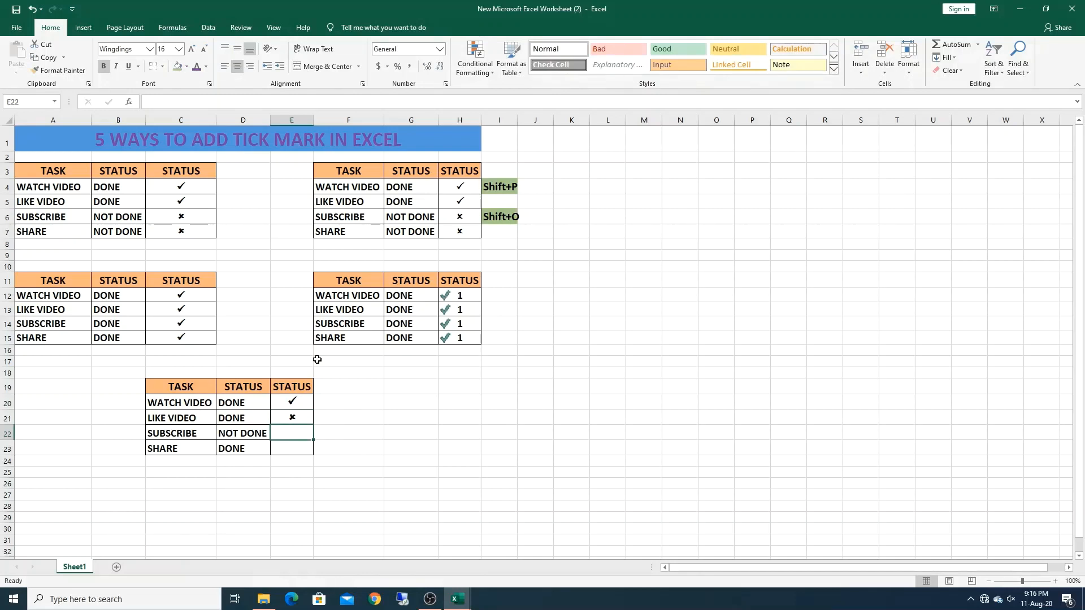
type("û")
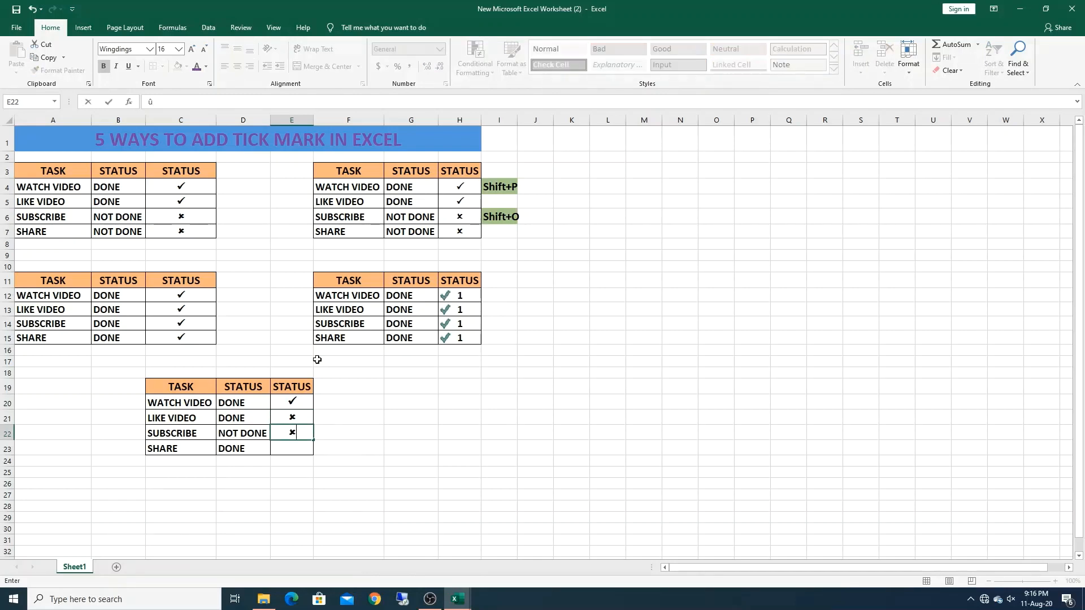
key("Return")
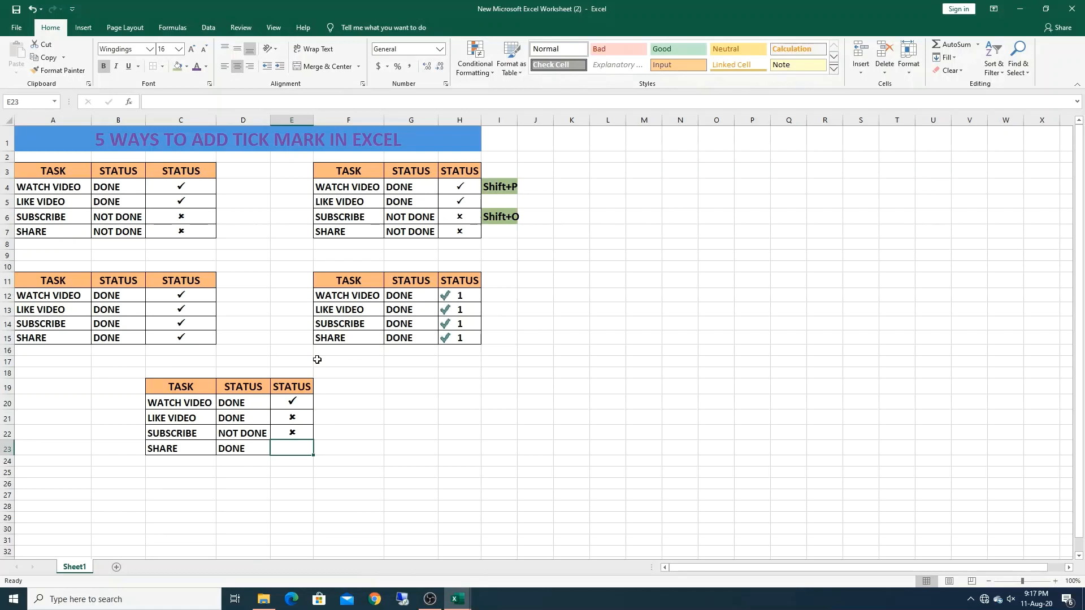
type("ü")
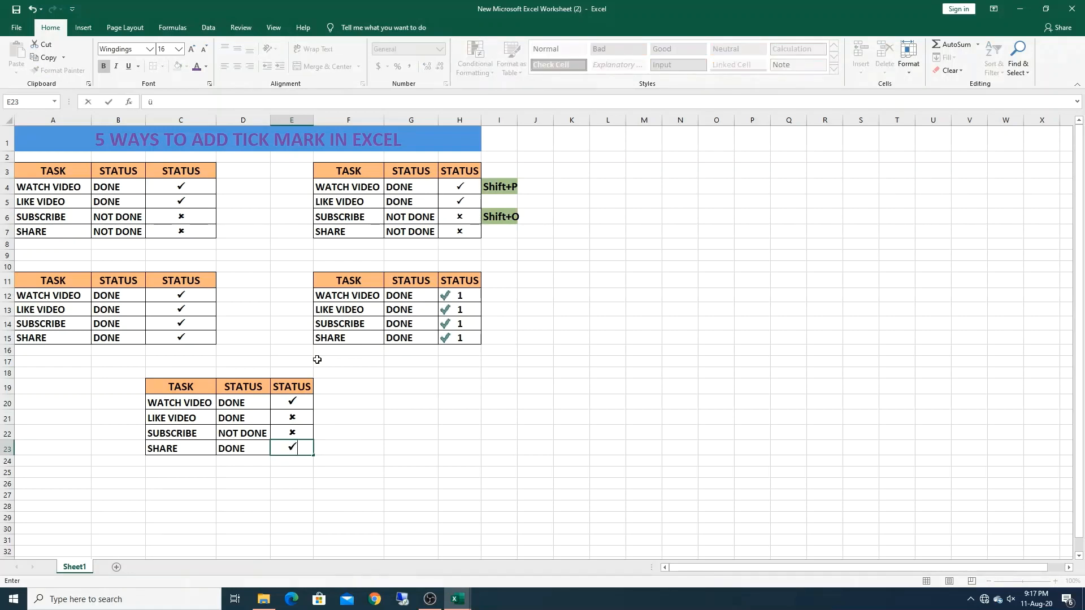
Replace the LIKE VIDEO cross in E21 with the tick character ü
left_click(290, 421)
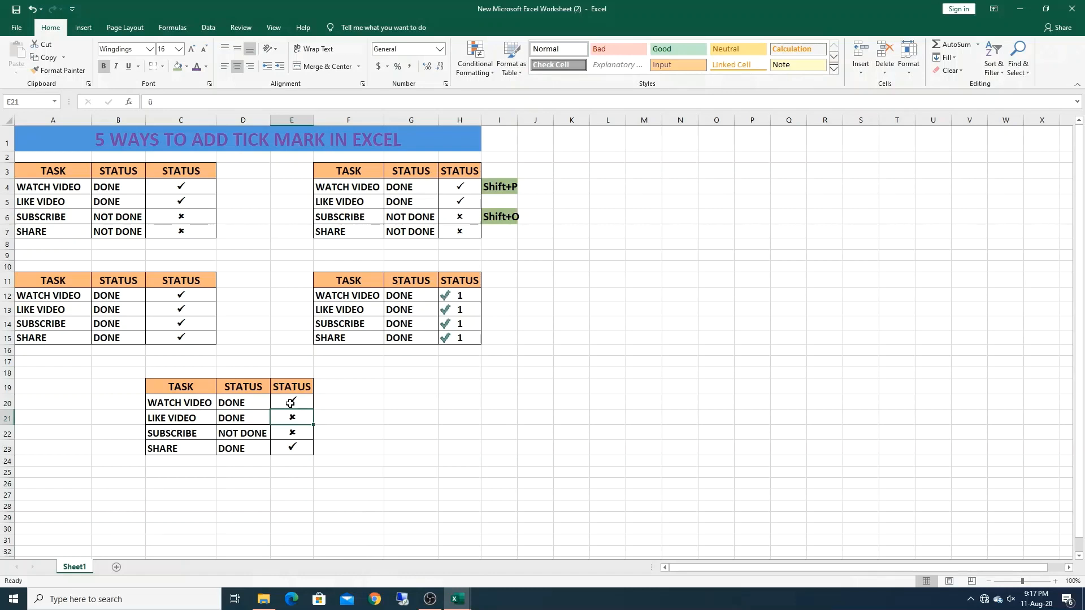
type("ü")
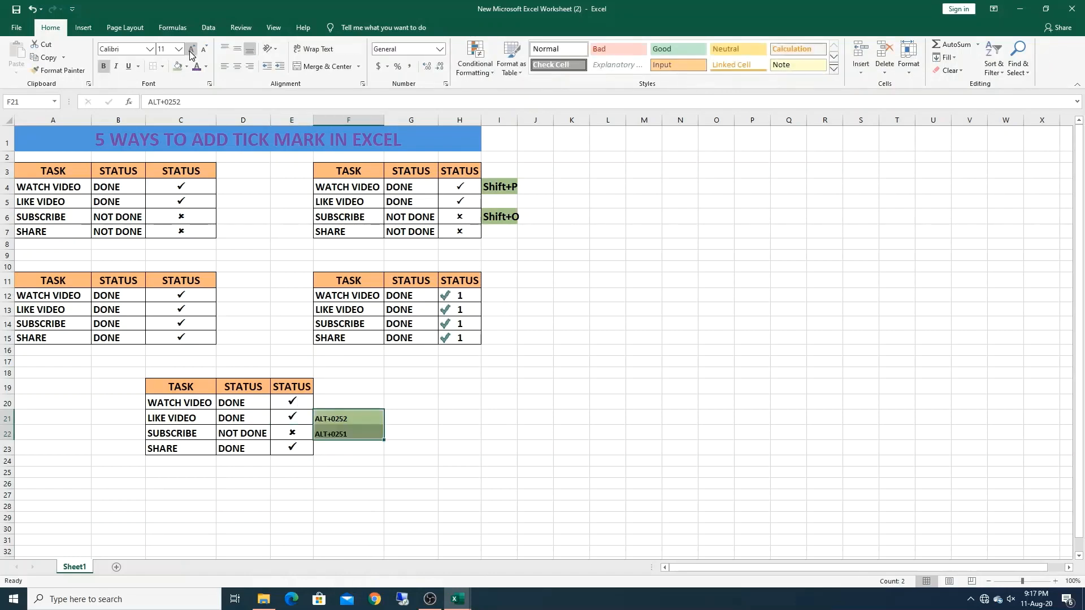
Increase the font size of the ALT code notes in F21:F22 to 12
left_click(191, 50)
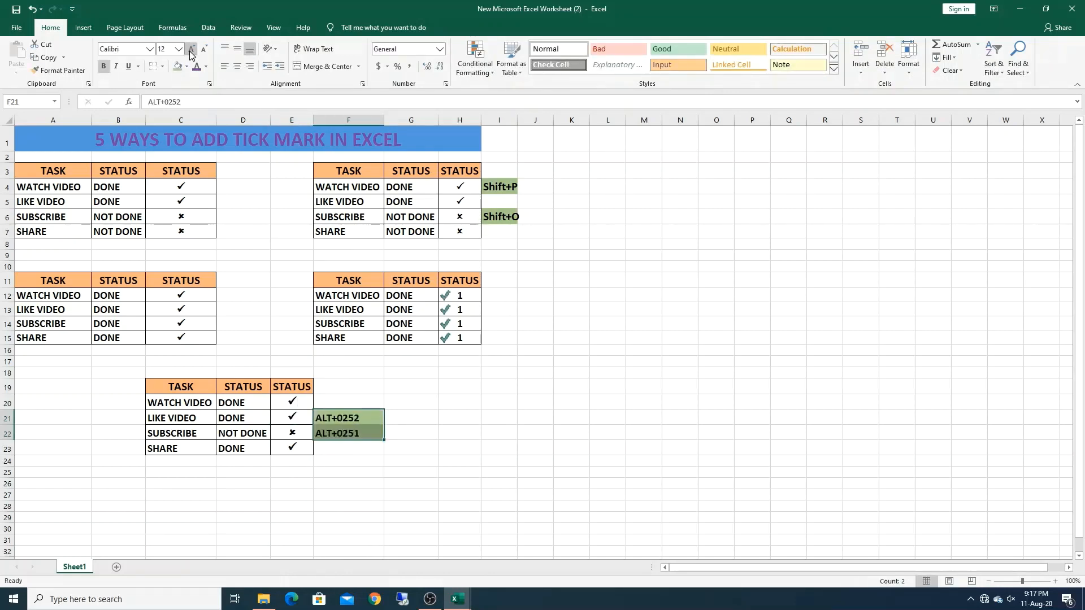